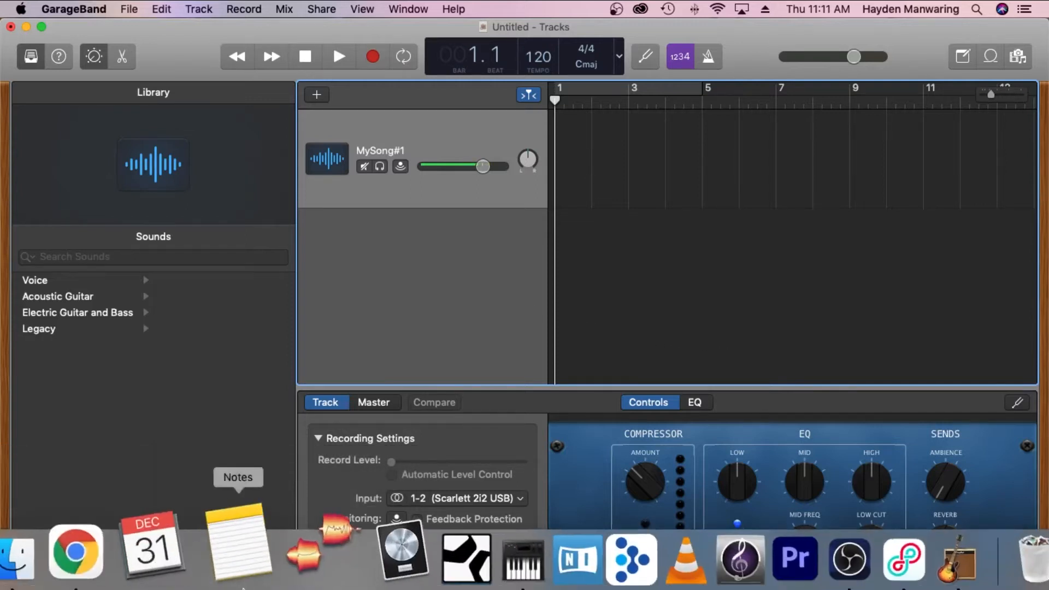
# Import MySong#1.mp3 from the Downloads folder onto the MySong#1 track, starting at bar 1
pyautogui.click(88, 574)
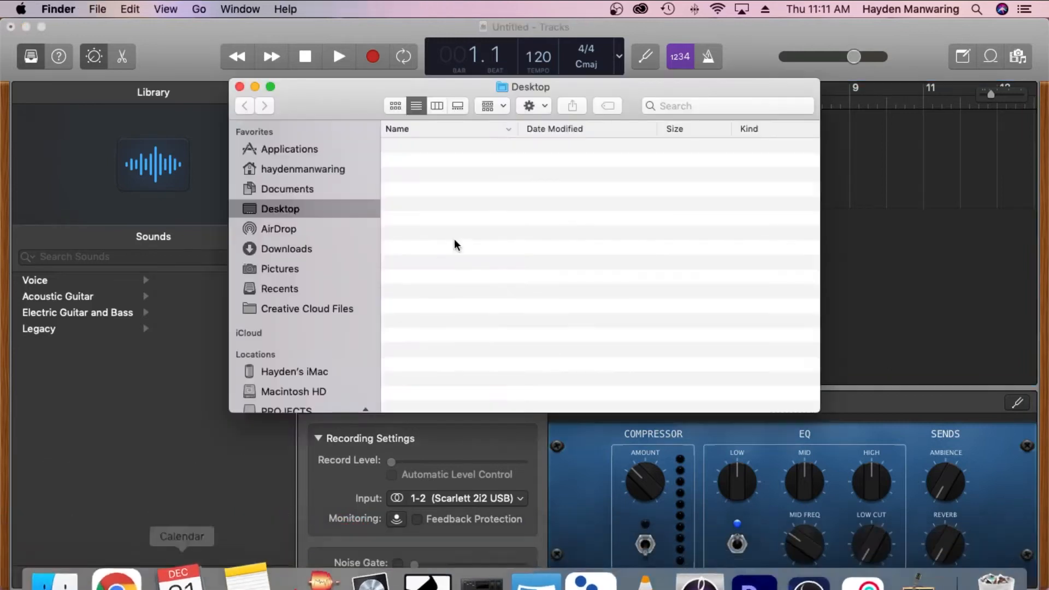
pyautogui.moveTo(333, 95); pyautogui.dragTo(672, 104)
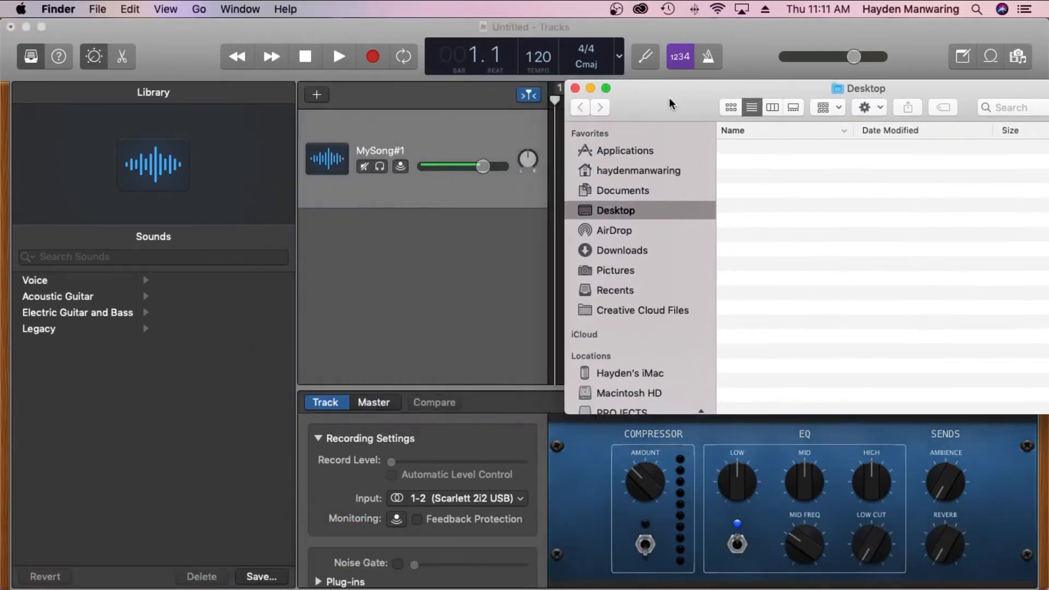
pyautogui.click(643, 252)
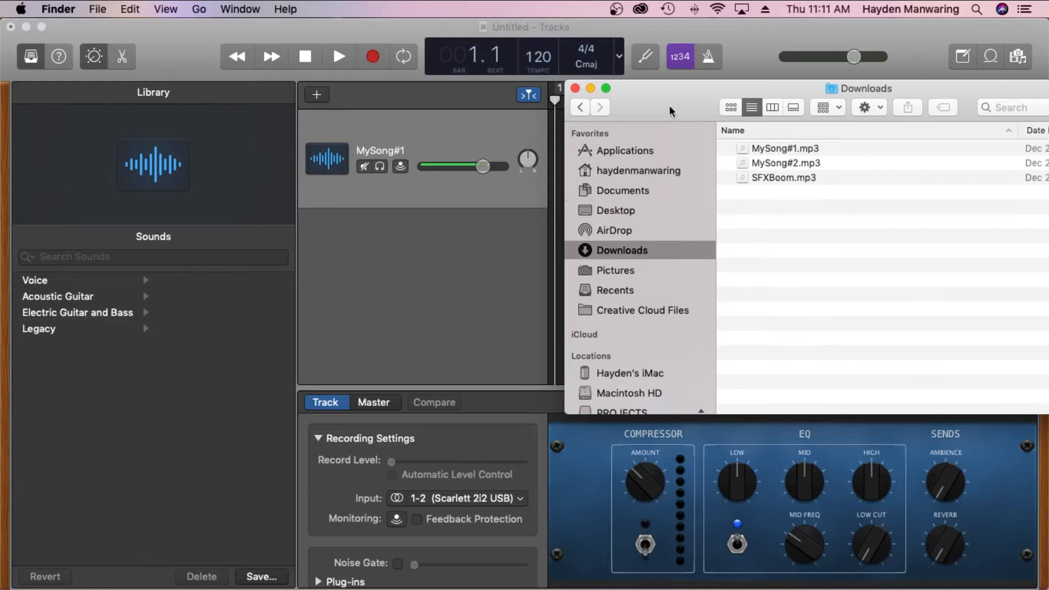
pyautogui.moveTo(672, 108); pyautogui.dragTo(779, 119)
pyautogui.click(900, 162)
pyautogui.moveTo(901, 161); pyautogui.dragTo(527, 159)
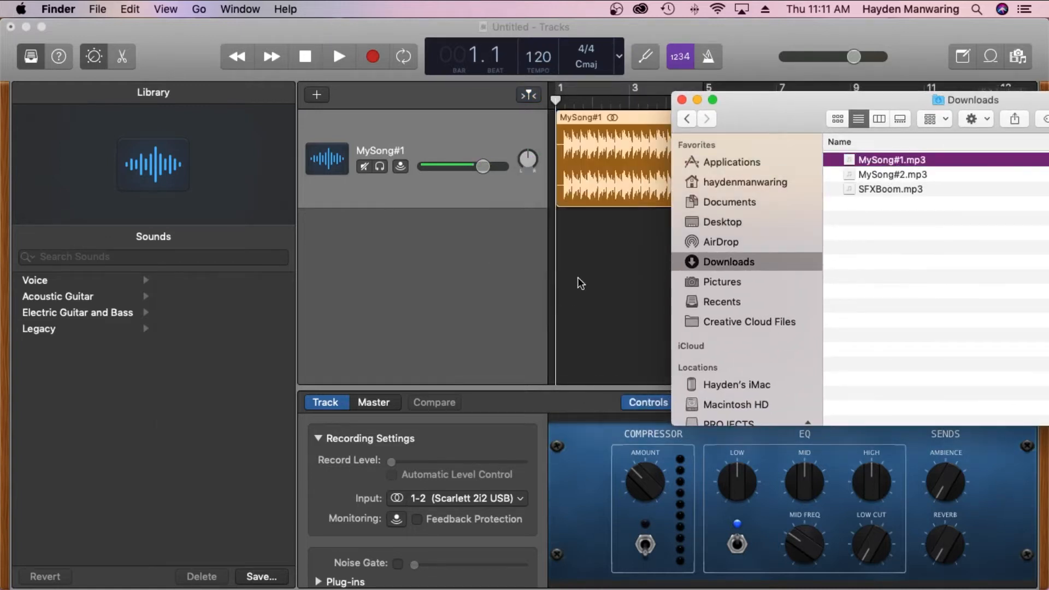
pyautogui.click(577, 282)
# Add a second audio track for microphone, line input or audio files below the MySong#1 track
pyautogui.rightClick(586, 242)
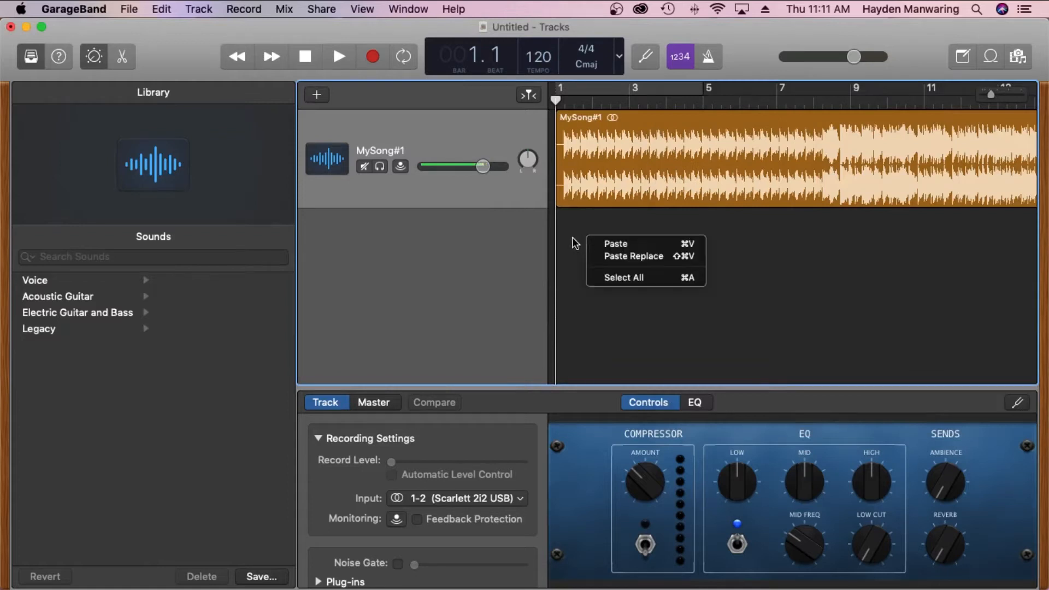
pyautogui.click(573, 239)
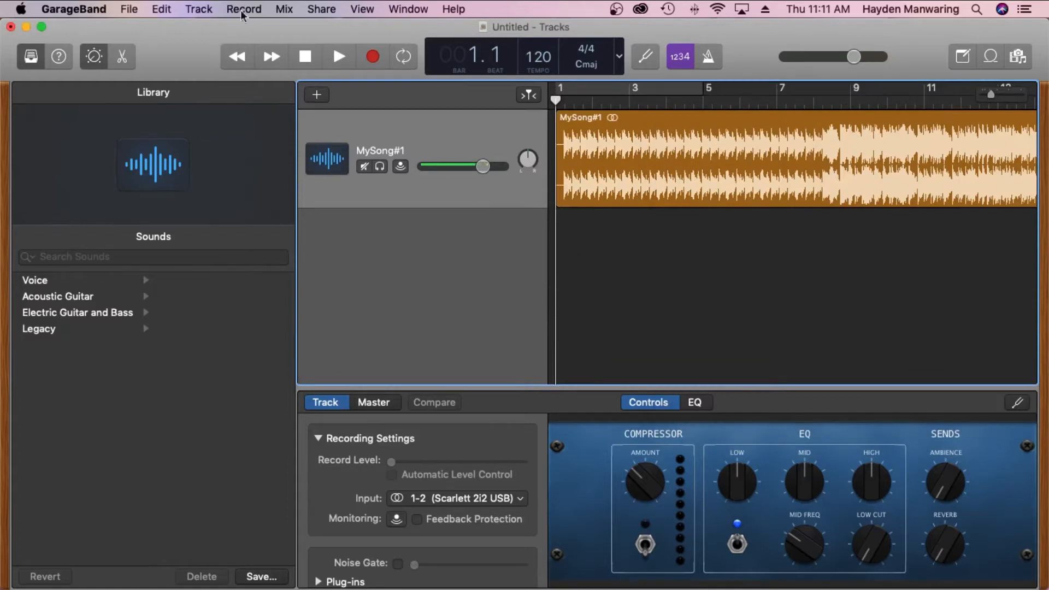
pyautogui.click(198, 9)
pyautogui.click(222, 26)
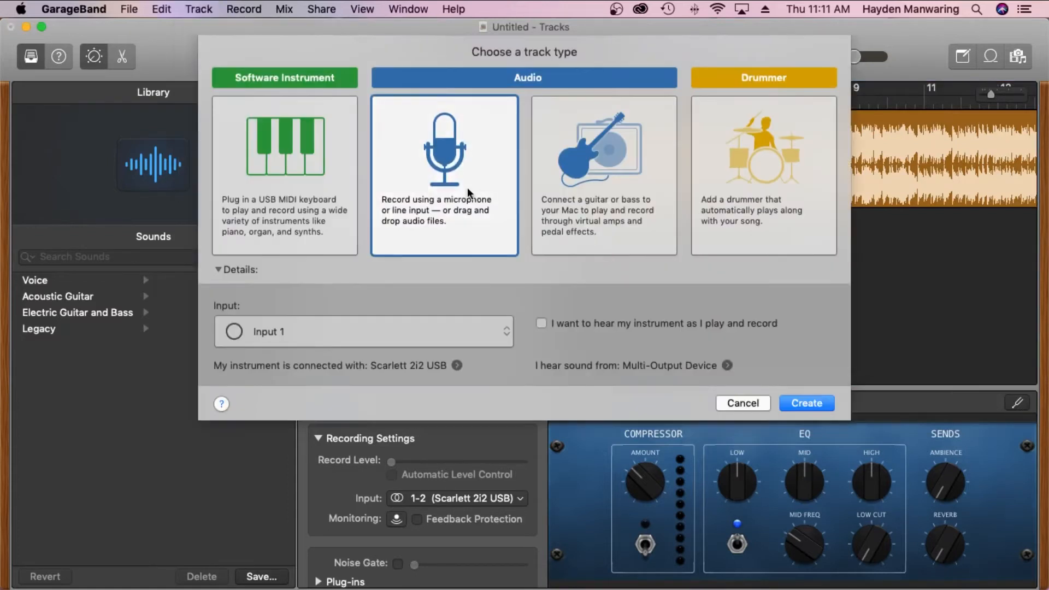
pyautogui.doubleClick(464, 203)
# Add MySong#2.mp3 from Downloads to the Audio 2 track and align its region to start at bar 1
pyautogui.rightClick(611, 240)
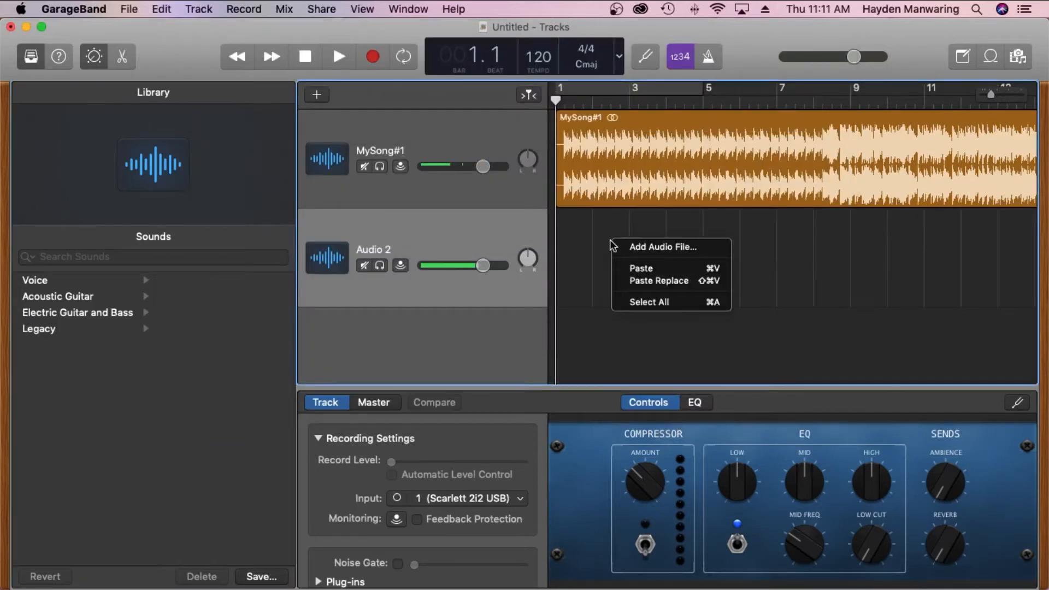
pyautogui.click(640, 249)
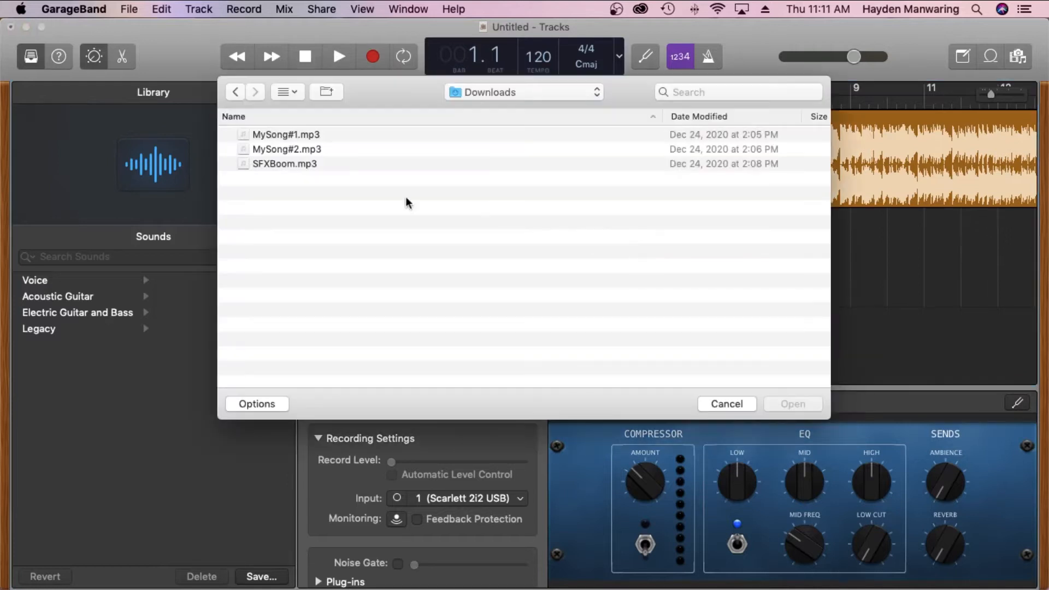
pyautogui.click(284, 150)
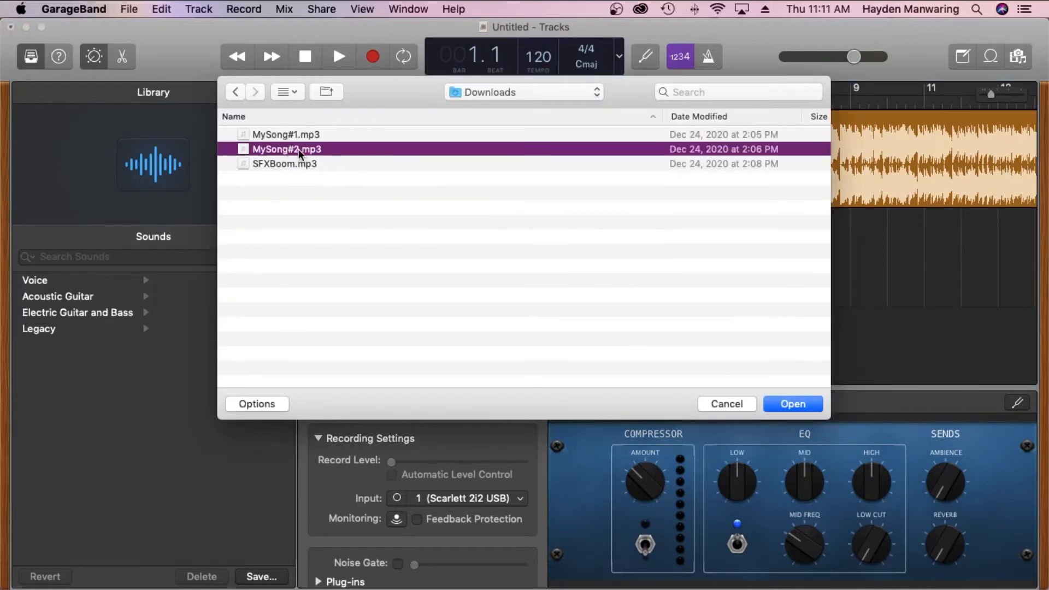
pyautogui.click(793, 403)
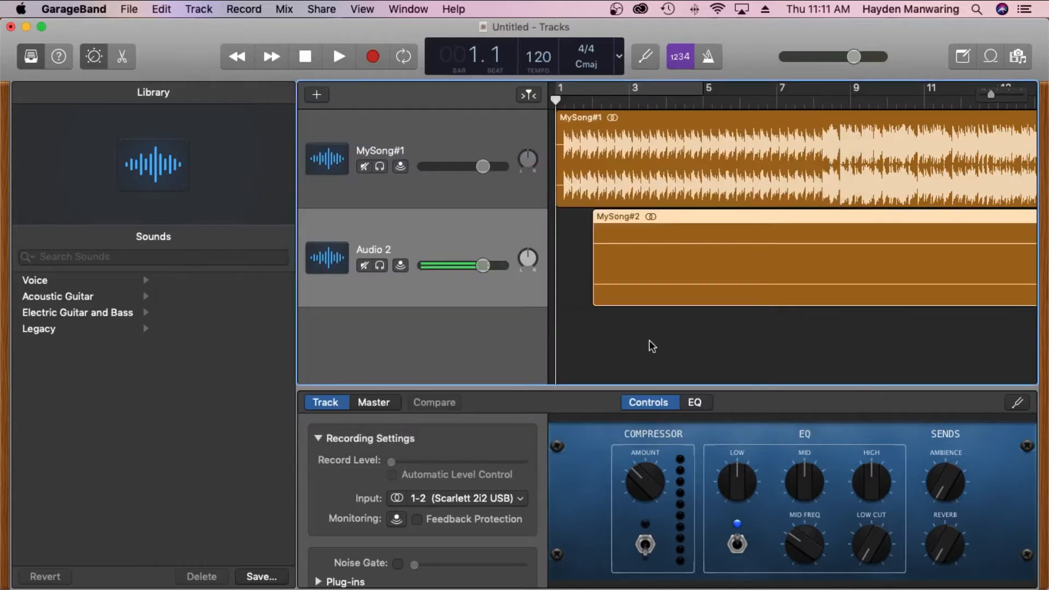
pyautogui.moveTo(709, 278); pyautogui.dragTo(693, 310)
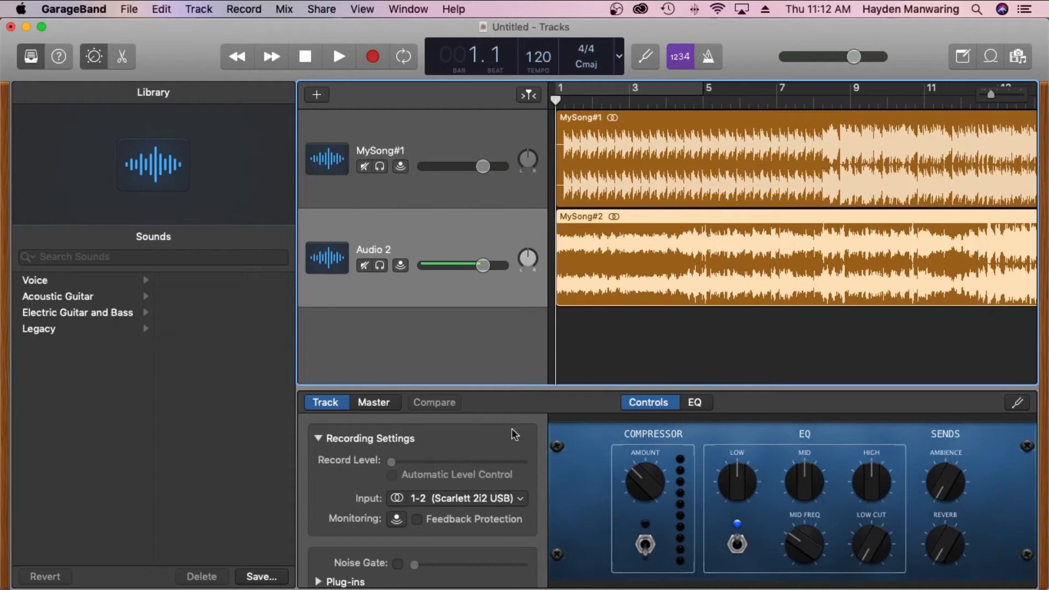
# Hide the Smart Controls and the Library so the tracks area fills the window
pyautogui.click(93, 59)
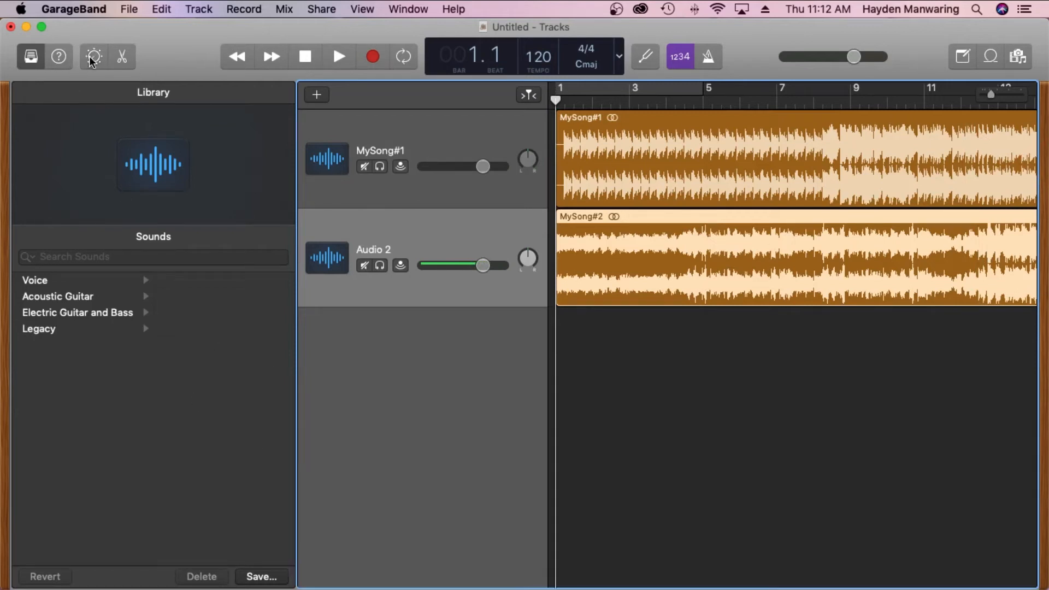
pyautogui.click(30, 57)
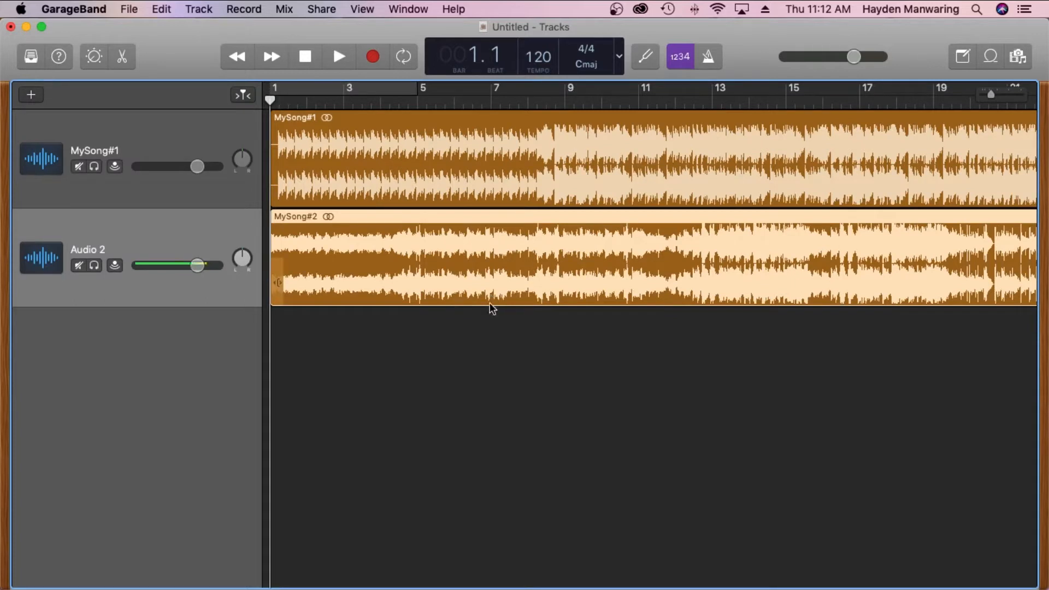
# Select the MySong#1 track and place the playhead at bar 22, beat 1
pyautogui.click(498, 92)
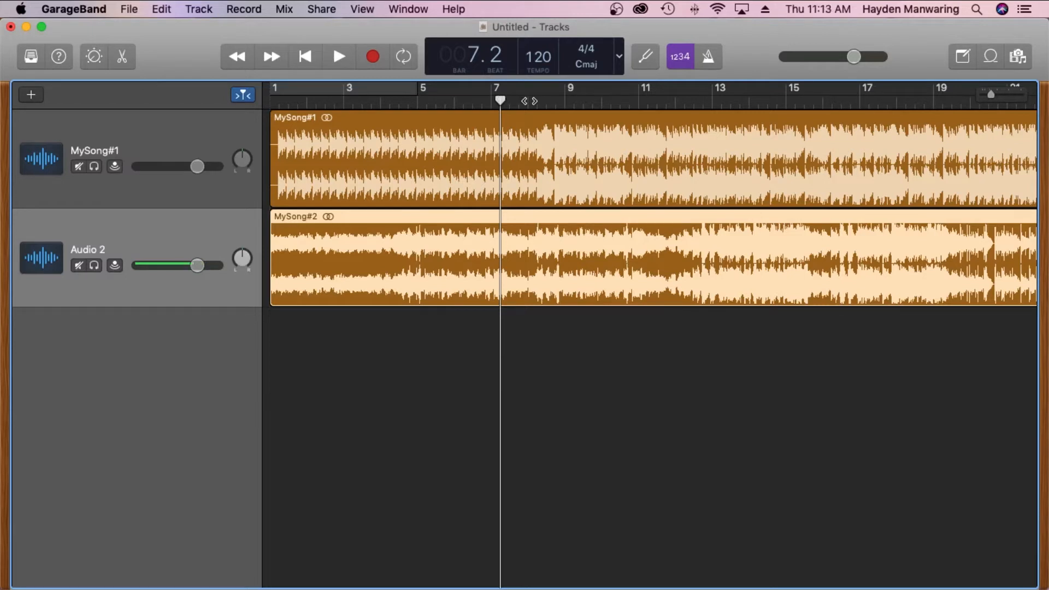
pyautogui.click(173, 145)
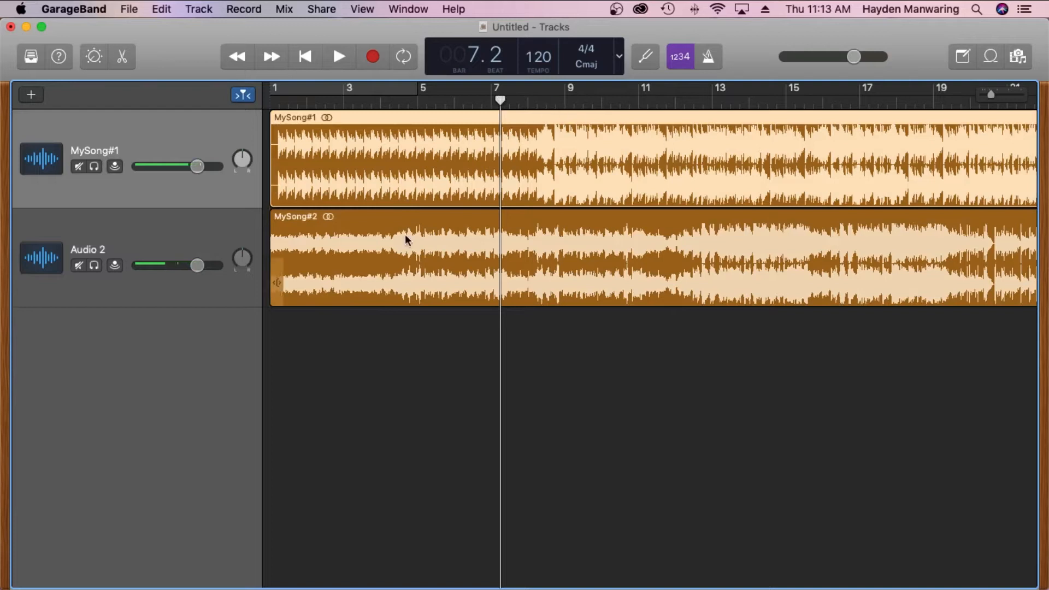
pyautogui.click(640, 102)
pyautogui.moveTo(640, 102); pyautogui.dragTo(603, 109)
pyautogui.moveTo(992, 97); pyautogui.dragTo(983, 104)
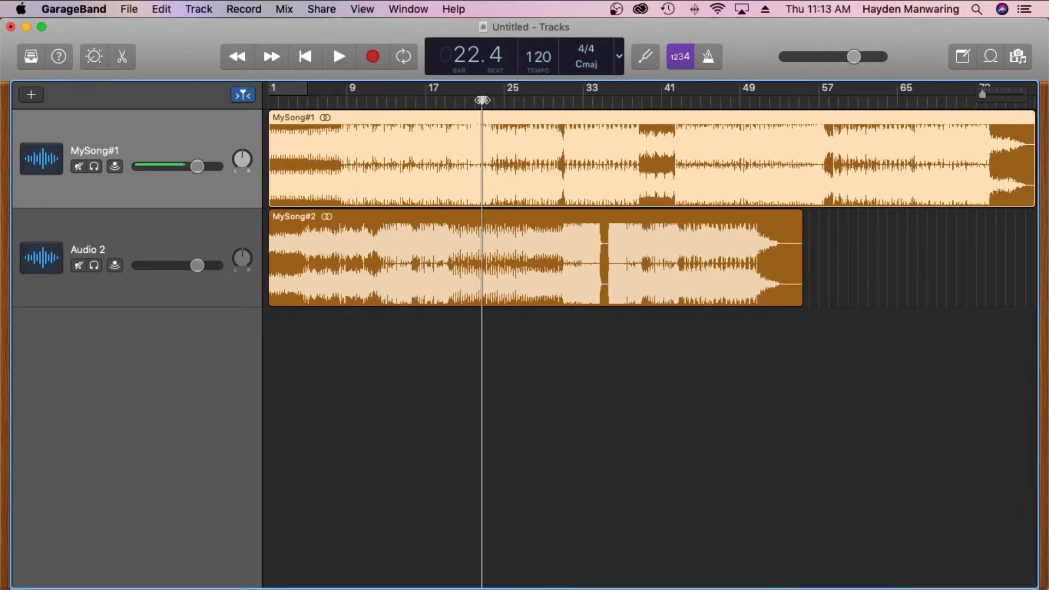
pyautogui.moveTo(482, 100); pyautogui.dragTo(475, 100)
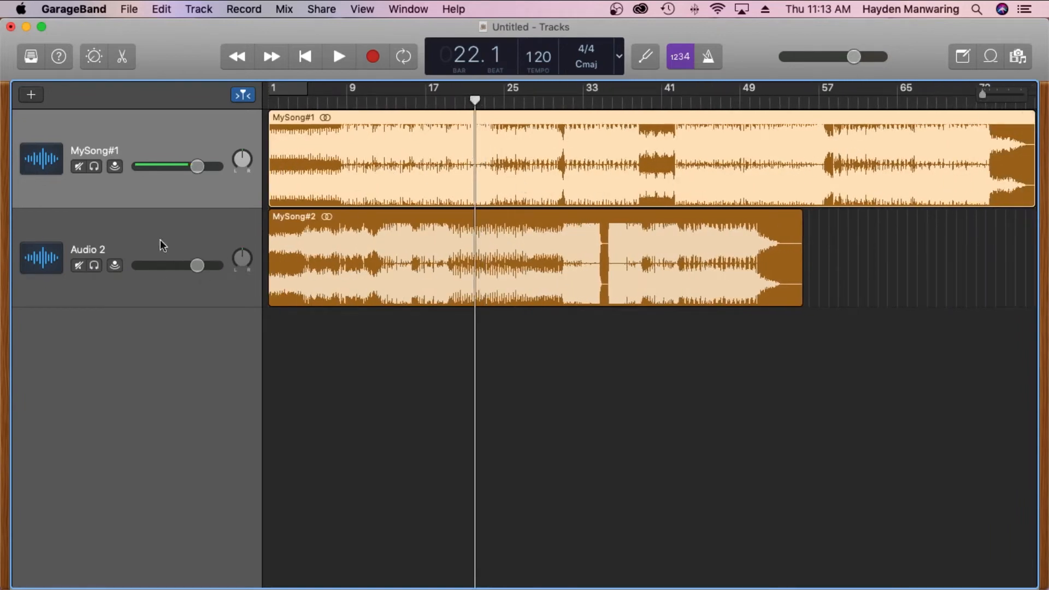
# Mute the Audio 2 track and play a short passage of MySong#1 from bar 22
pyautogui.click(78, 267)
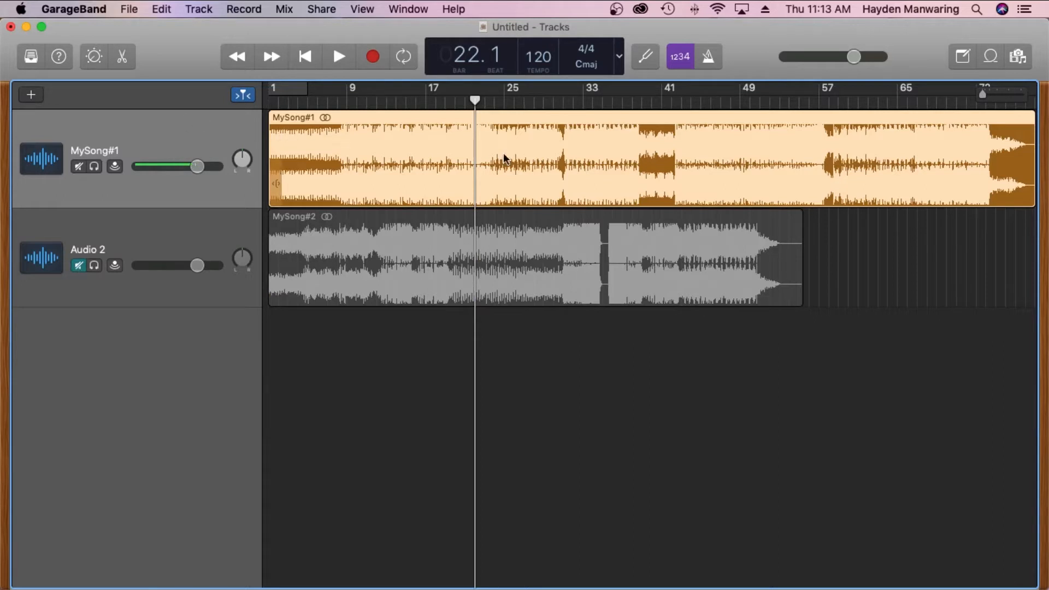
pyautogui.press('space')
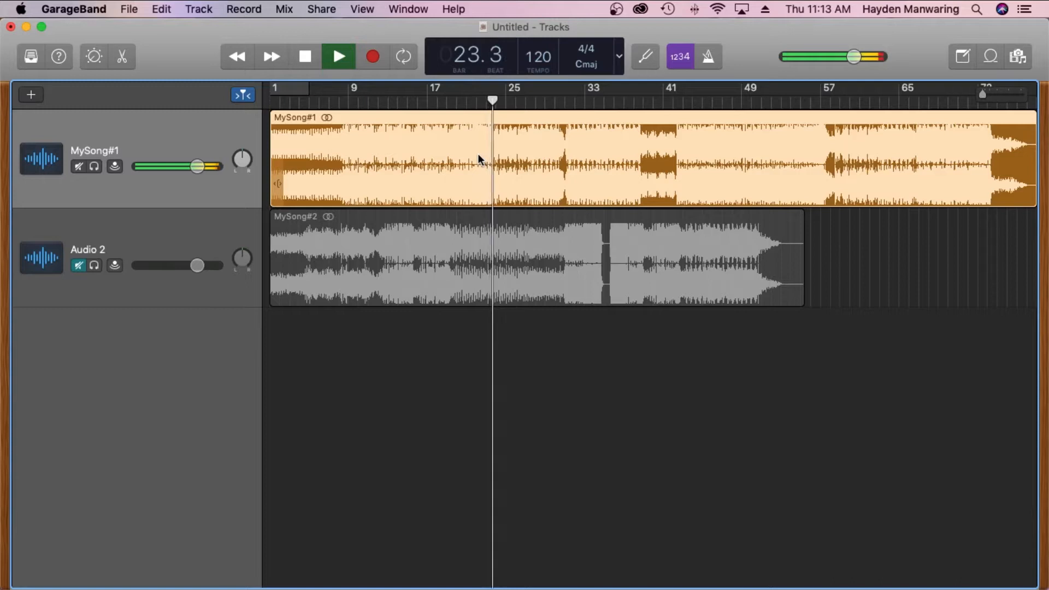
pyautogui.press('space')
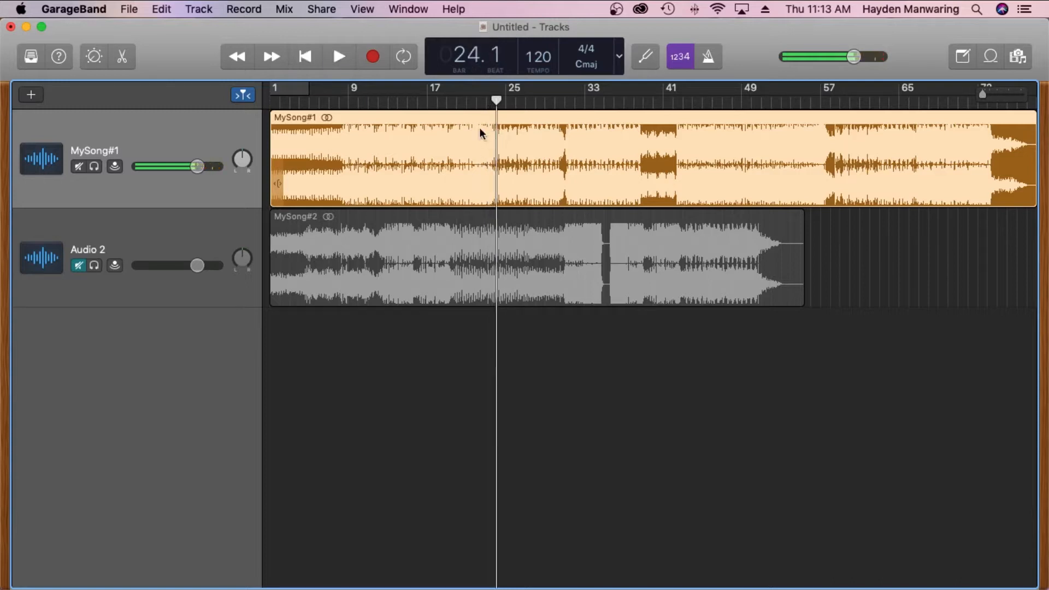
# Replay MySong#1 from bar 22 to find the cut point and set the playhead at bar 23, beat 3
pyautogui.click(481, 101)
pyautogui.moveTo(985, 95); pyautogui.dragTo(1004, 90)
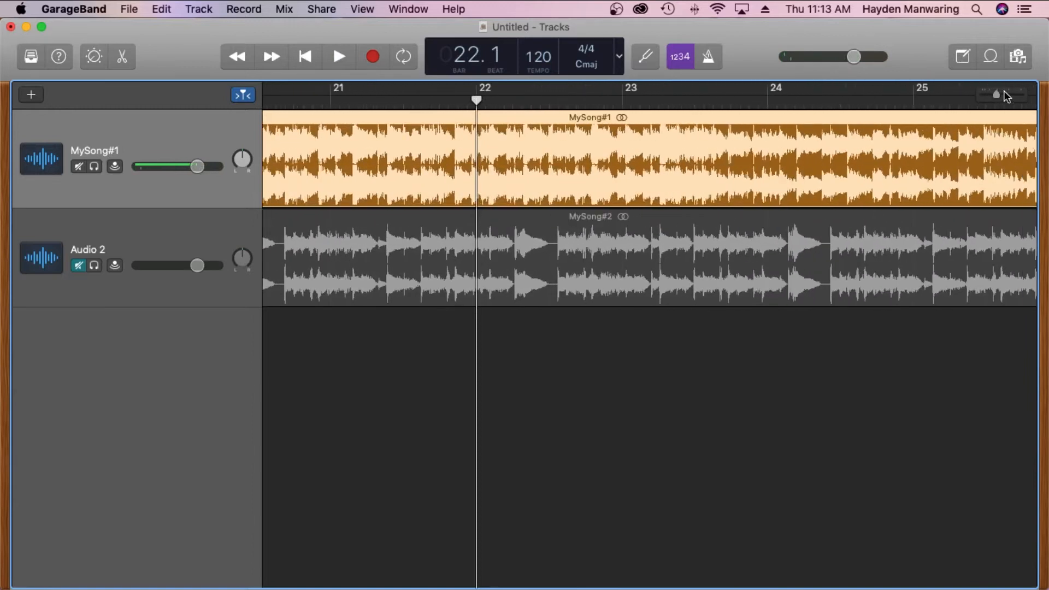
pyautogui.press('space')
pyautogui.hscroll(-2, 656, 159)
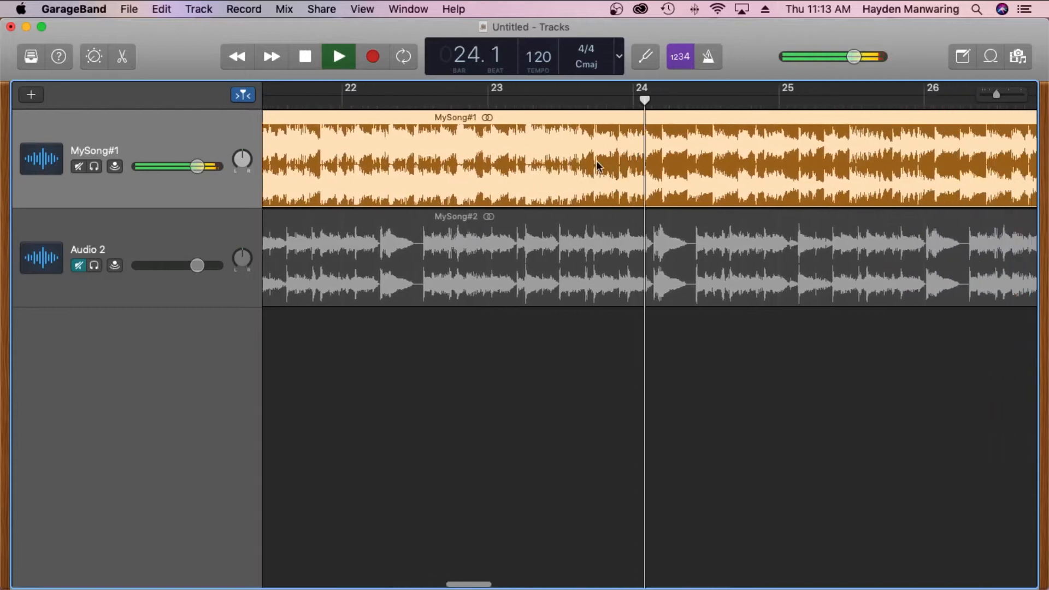
pyautogui.press('space')
pyautogui.click(515, 109)
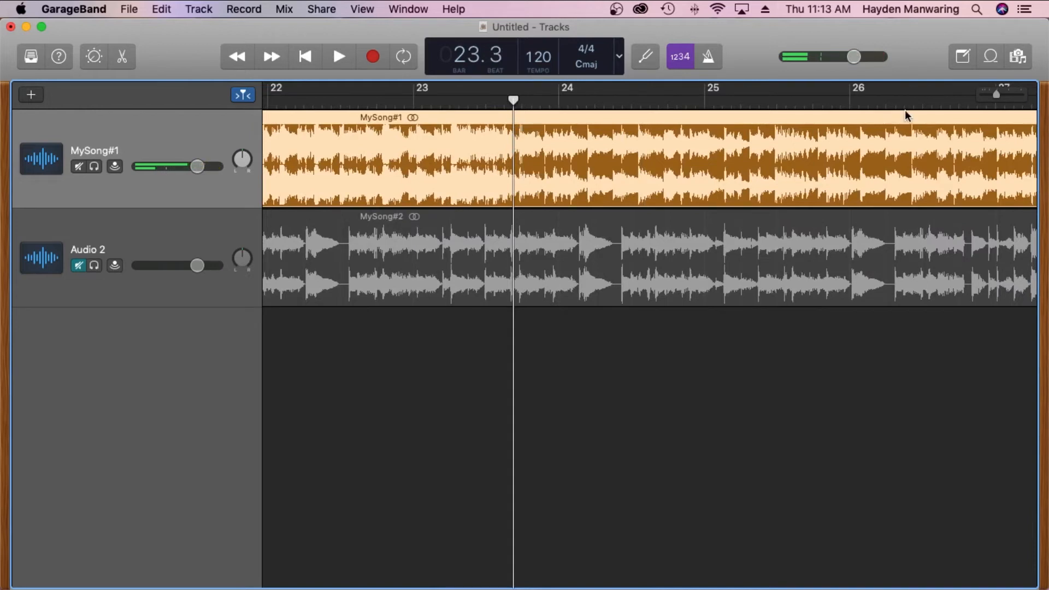
# Split the MySong#1 region at bar 23, beat 4 and delete the part after the split
pyautogui.moveTo(1000, 100); pyautogui.dragTo(1010, 100)
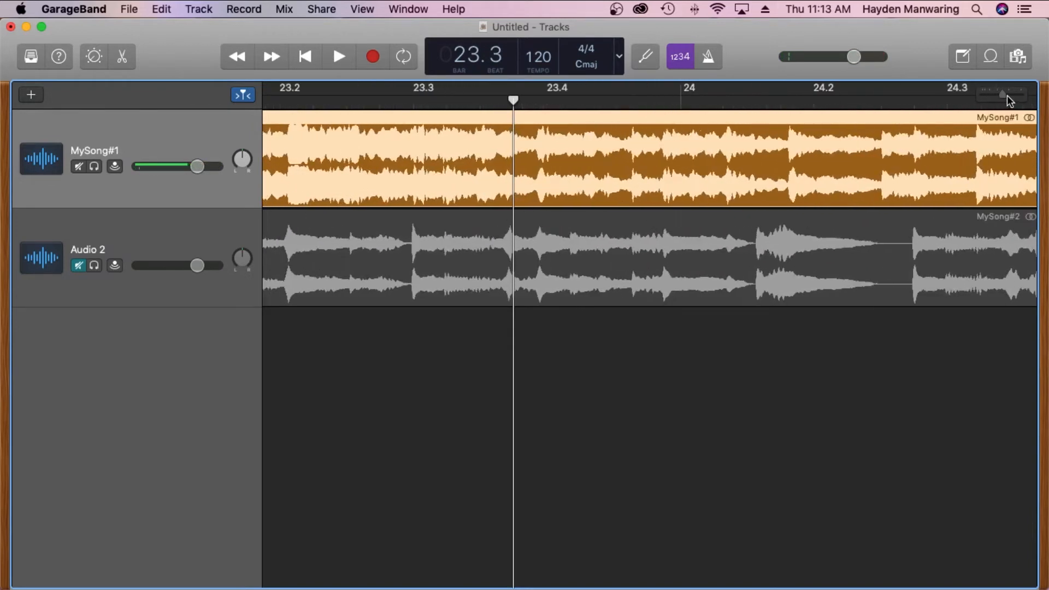
pyautogui.moveTo(514, 100); pyautogui.dragTo(529, 101)
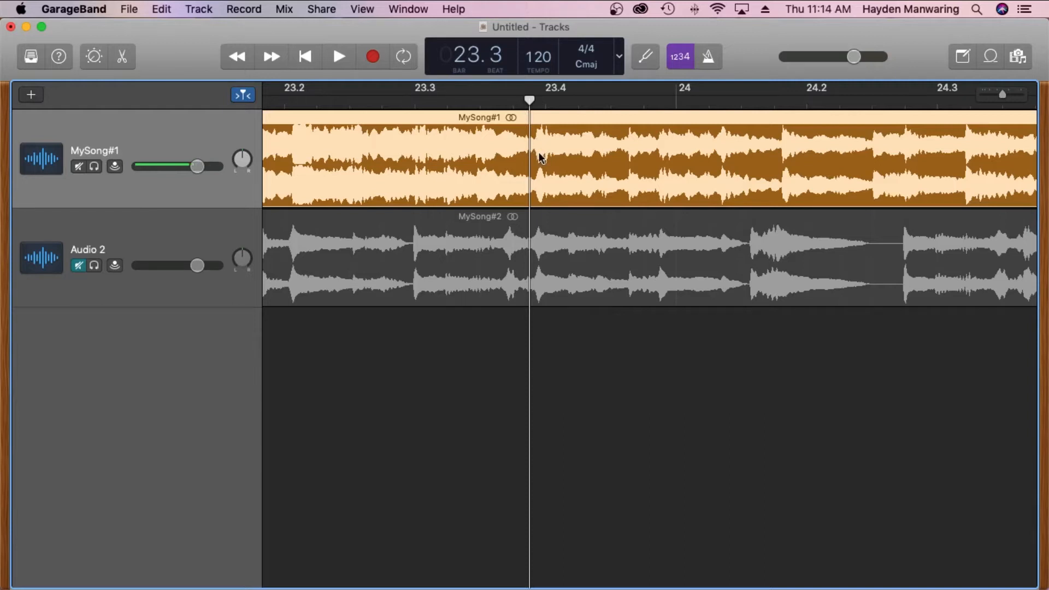
pyautogui.hscroll(2, 529, 277)
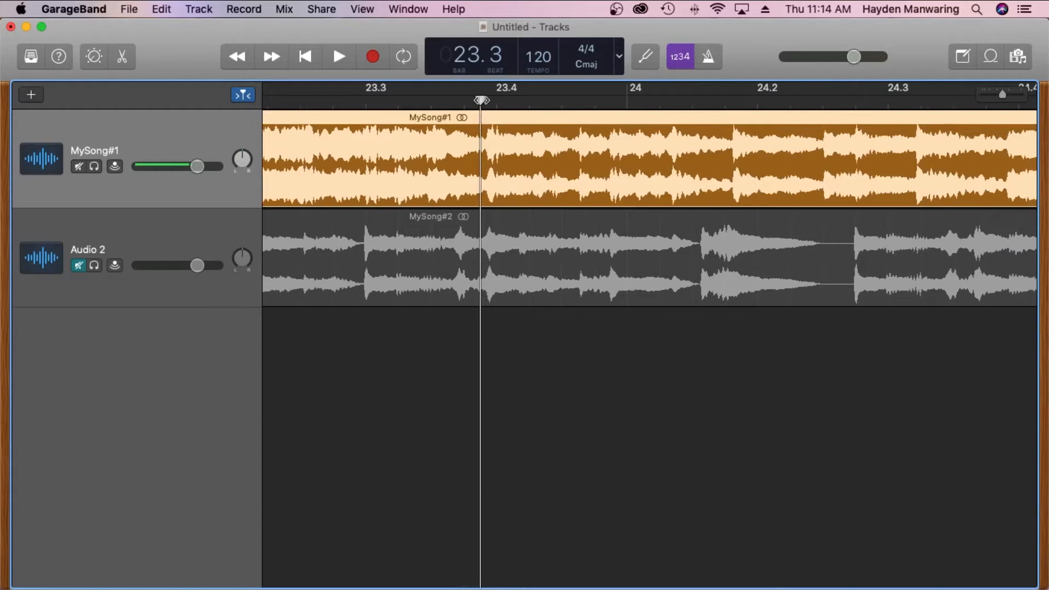
pyautogui.moveTo(481, 100); pyautogui.dragTo(528, 99)
pyautogui.rightClick(529, 146)
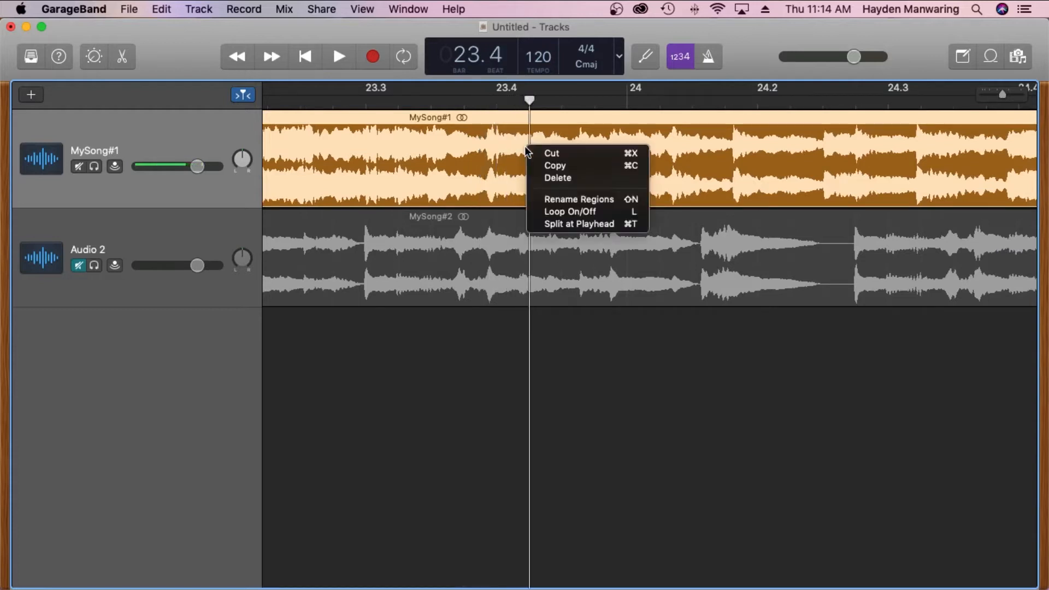
pyautogui.click(569, 224)
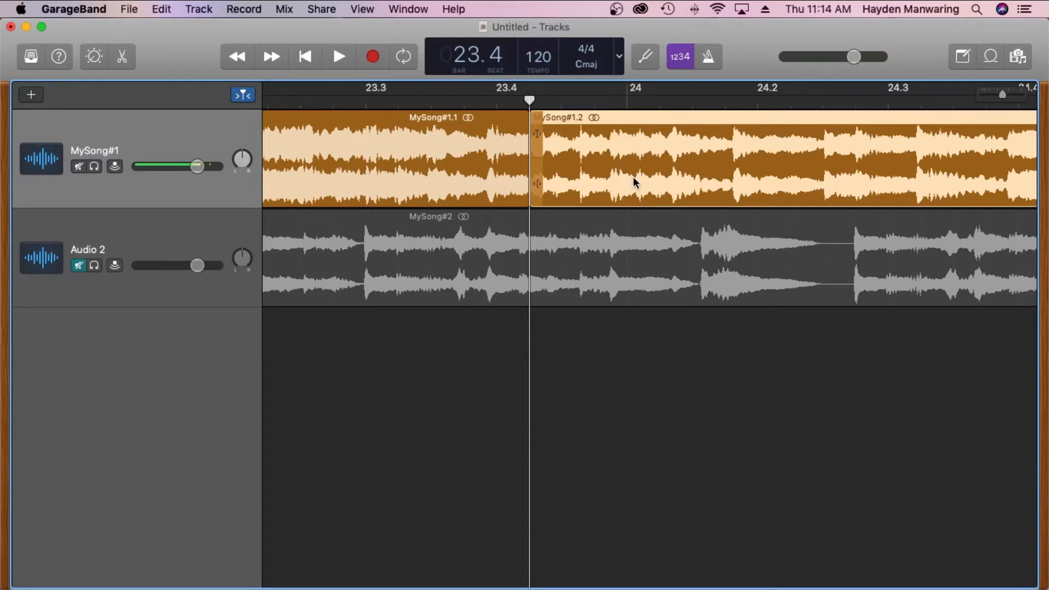
pyautogui.press('Delete')
# Unmute the Audio 2 track and mute the MySong#1 track
pyautogui.moveTo(1003, 94); pyautogui.dragTo(975, 106)
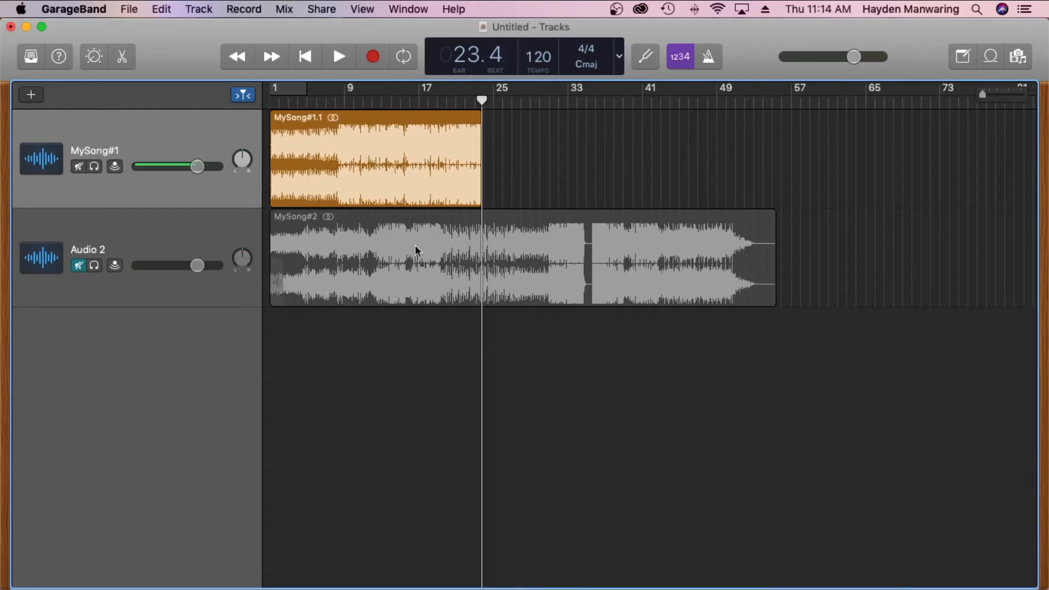
pyautogui.click(79, 265)
pyautogui.click(79, 166)
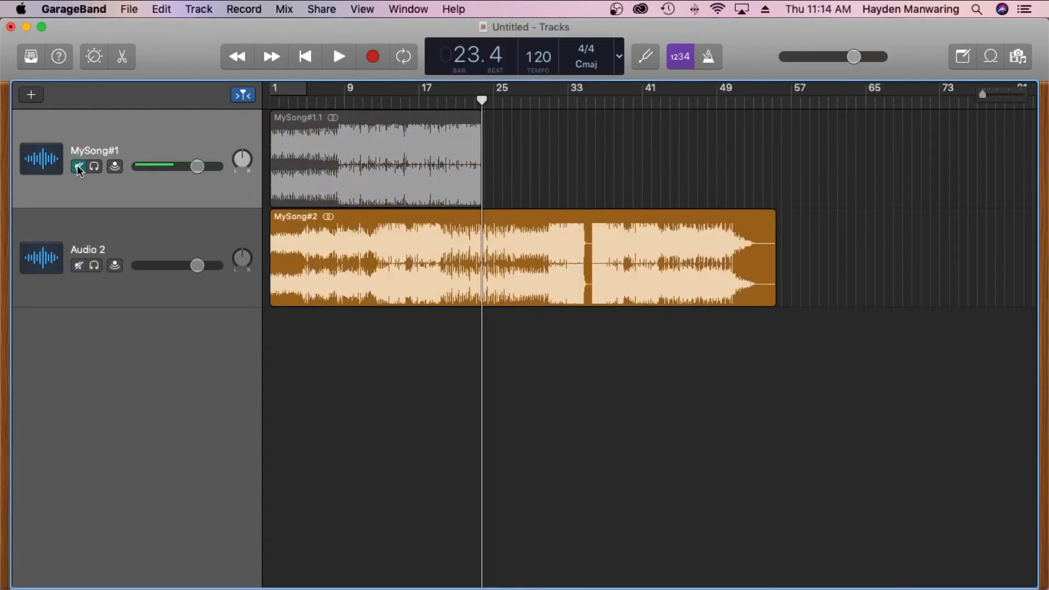
# Play a short passage of MySong#2 from bar 12, beat 1, to look for its entry point
pyautogui.moveTo(366, 102); pyautogui.dragTo(374, 103)
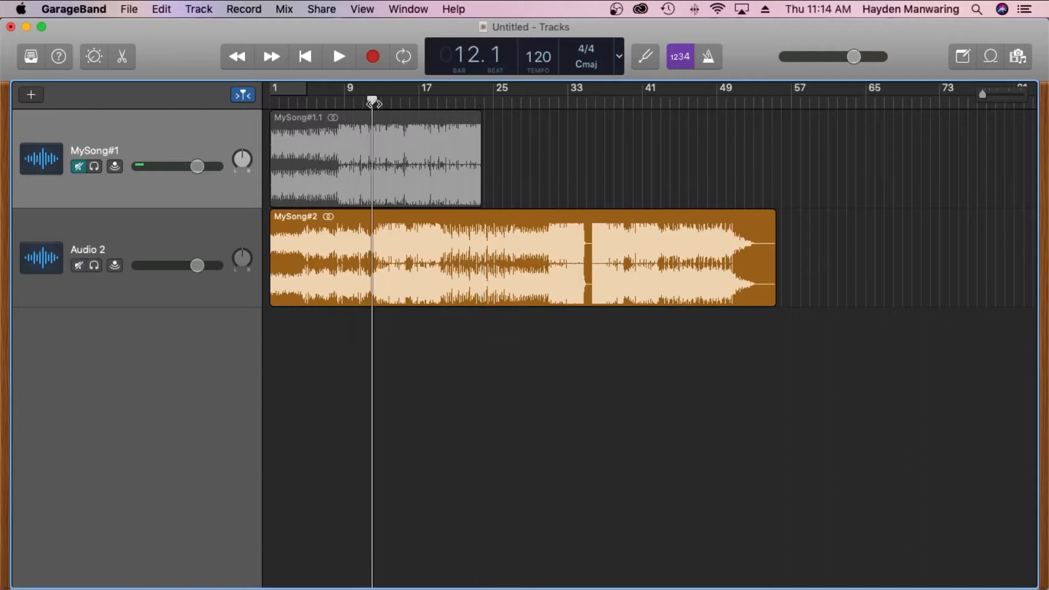
pyautogui.hscroll(1, 608, 191)
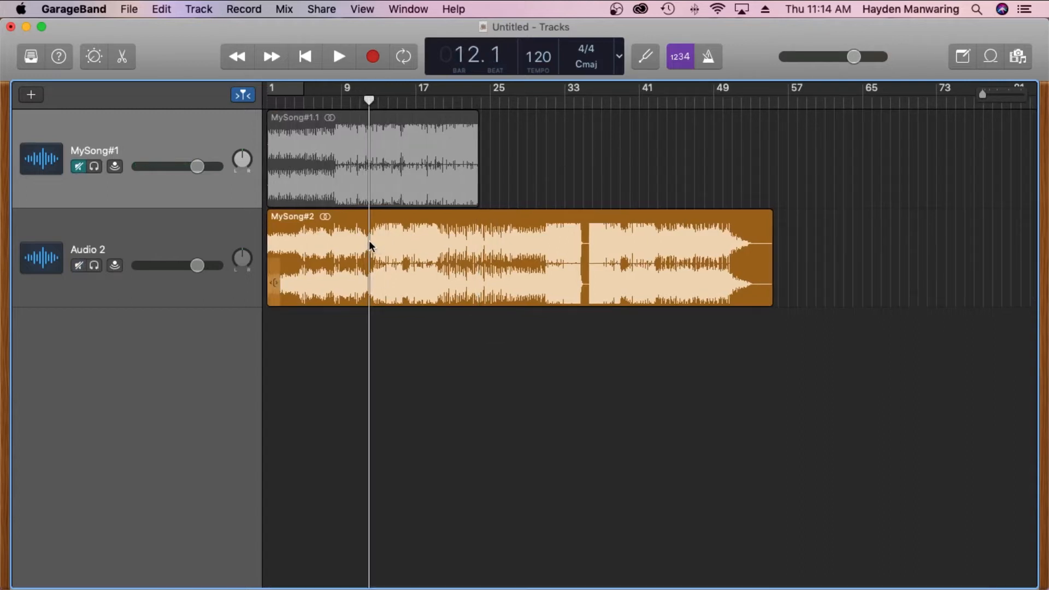
pyautogui.press('space')
pyautogui.press('space')
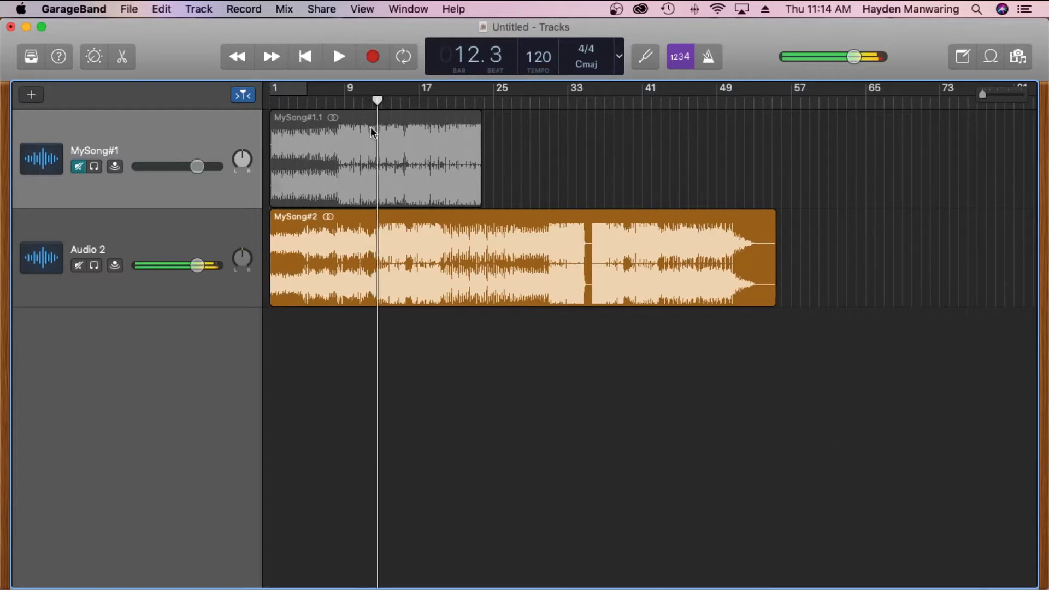
# Replay MySong#2 from bar 10, beat 1, to hear the lead-in to its entry point
pyautogui.moveTo(378, 101); pyautogui.dragTo(354, 101)
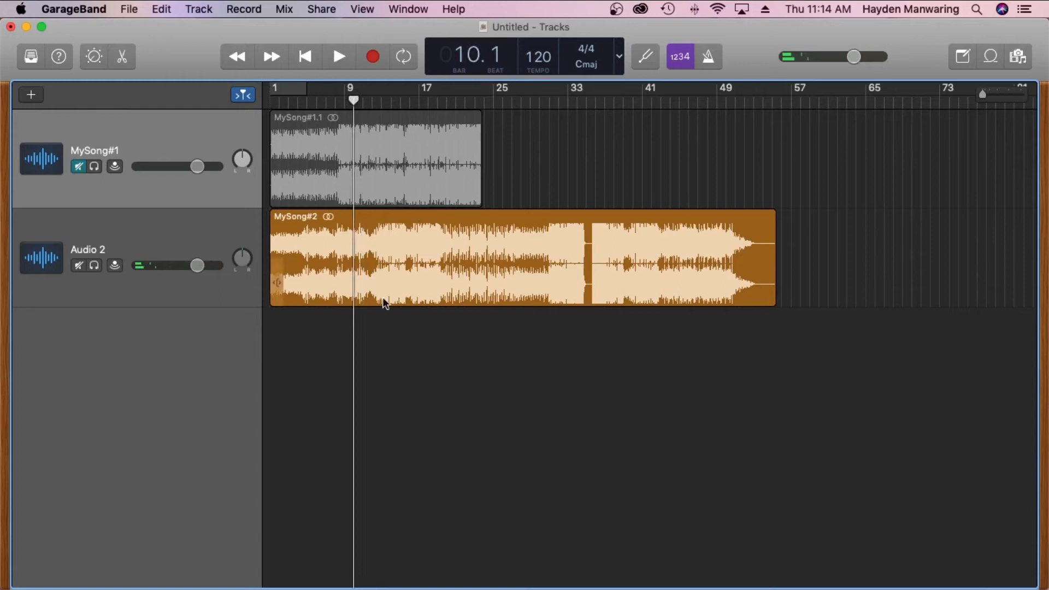
pyautogui.press('space')
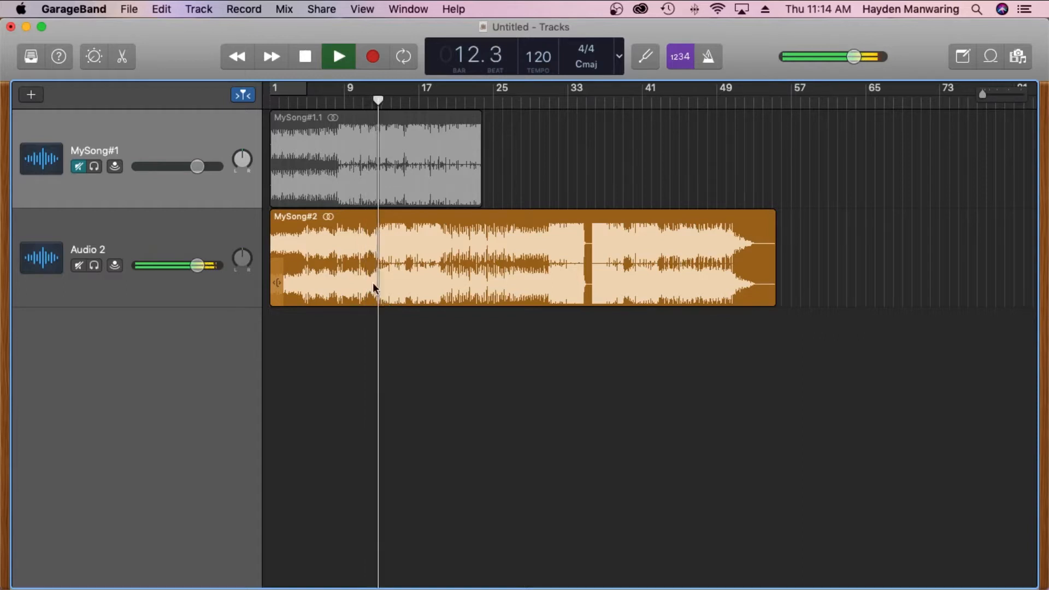
pyautogui.hscroll(1, 372, 236)
pyautogui.press('space')
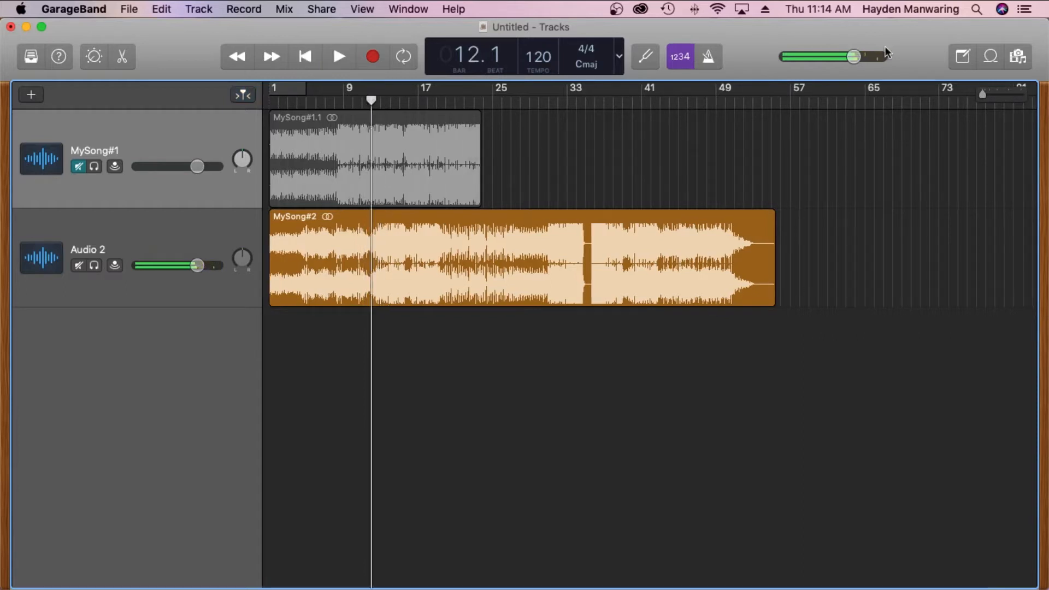
# Play MySong#2 from bar 10, beat 4, at a closer waveform view to pinpoint the downbeat
pyautogui.moveTo(983, 95)
pyautogui.mouseDown()
pyautogui.moveTo(992, 96)
pyautogui.moveTo(979, 96)
pyautogui.mouseUp()
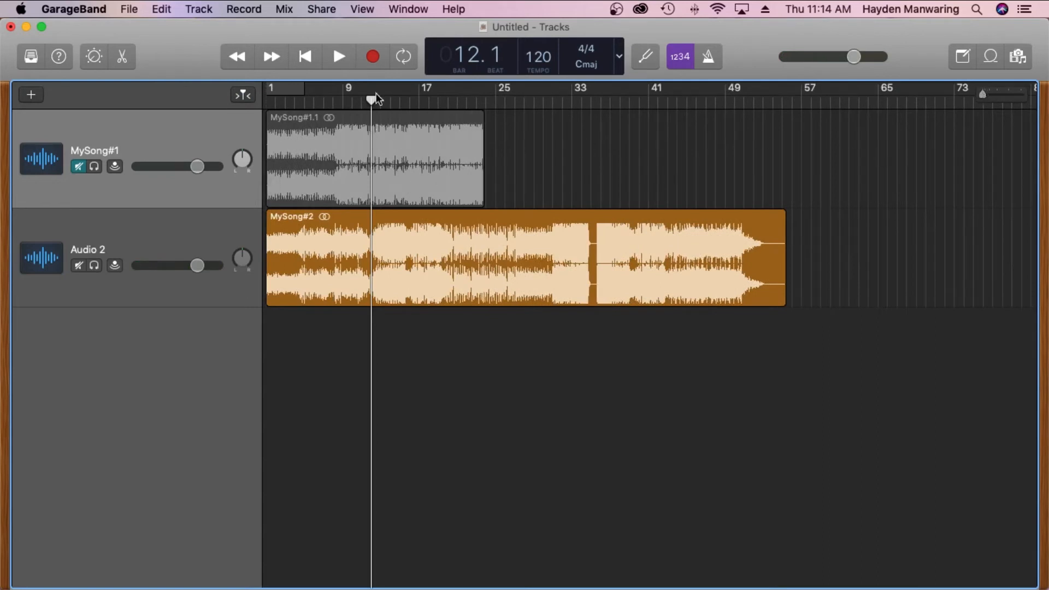
pyautogui.moveTo(973, 96); pyautogui.dragTo(1005, 92)
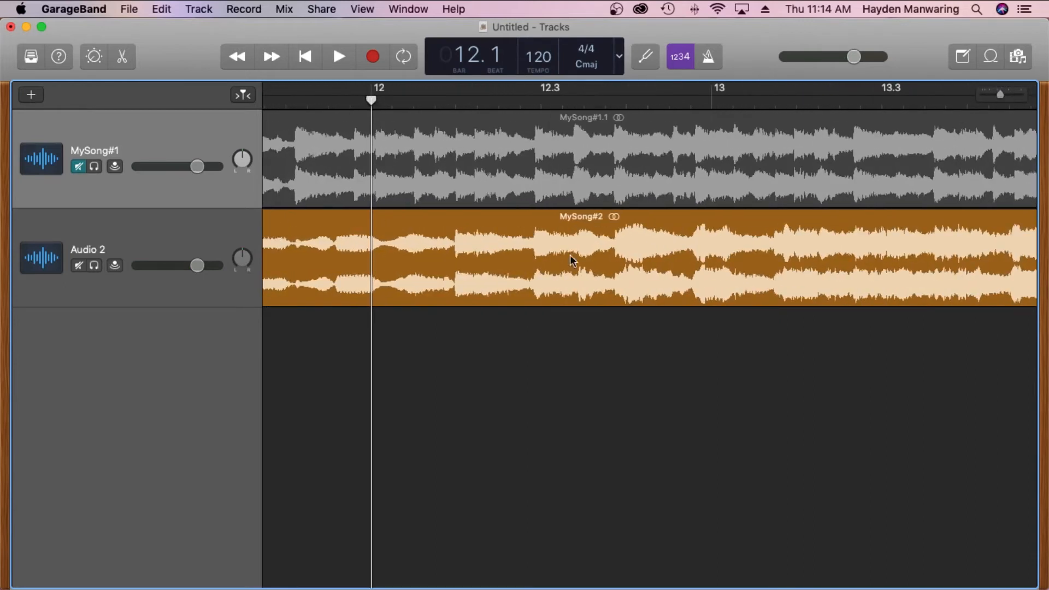
pyautogui.hscroll(-10, 379, 257)
pyautogui.click(298, 100)
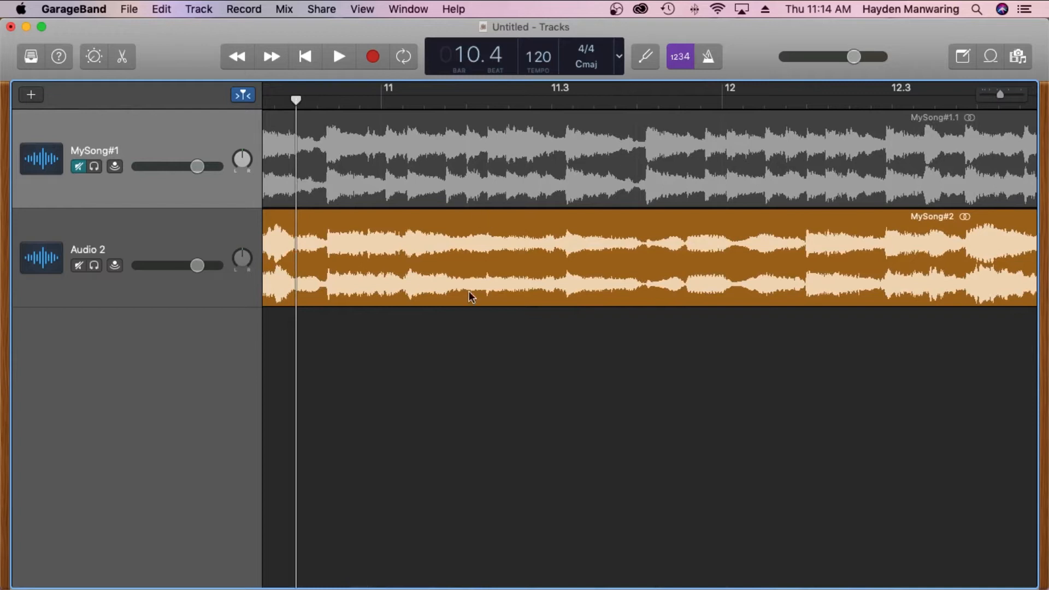
pyautogui.press('space')
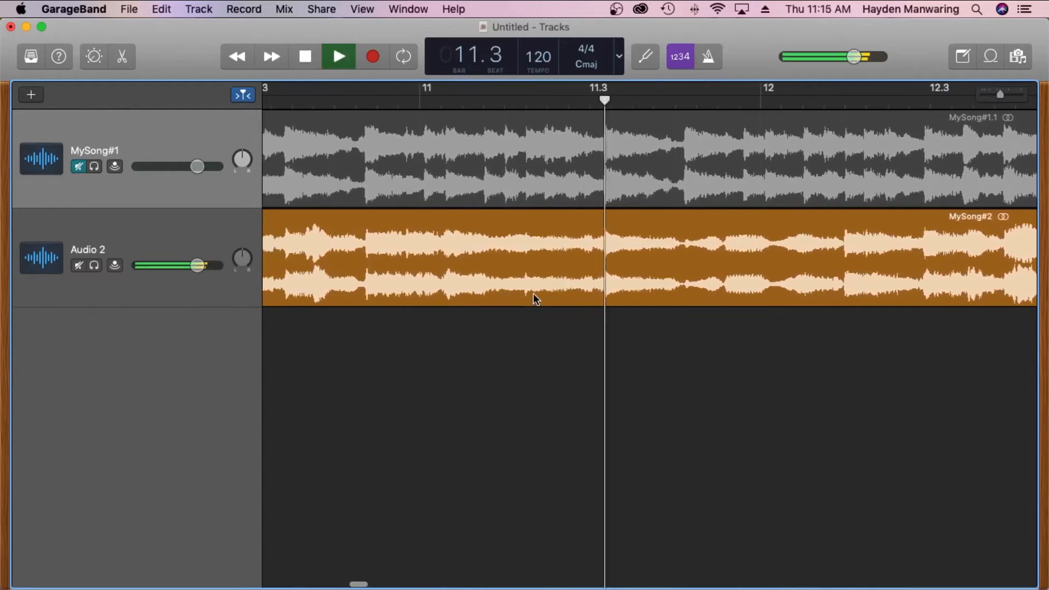
pyautogui.press('space')
# Shift the MySong#2 region slightly later and set the playhead just before its downbeat in bar 12, beat 2
pyautogui.click(535, 93)
pyautogui.moveTo(1000, 99); pyautogui.dragTo(1006, 97)
pyautogui.moveTo(536, 99); pyautogui.dragTo(545, 209)
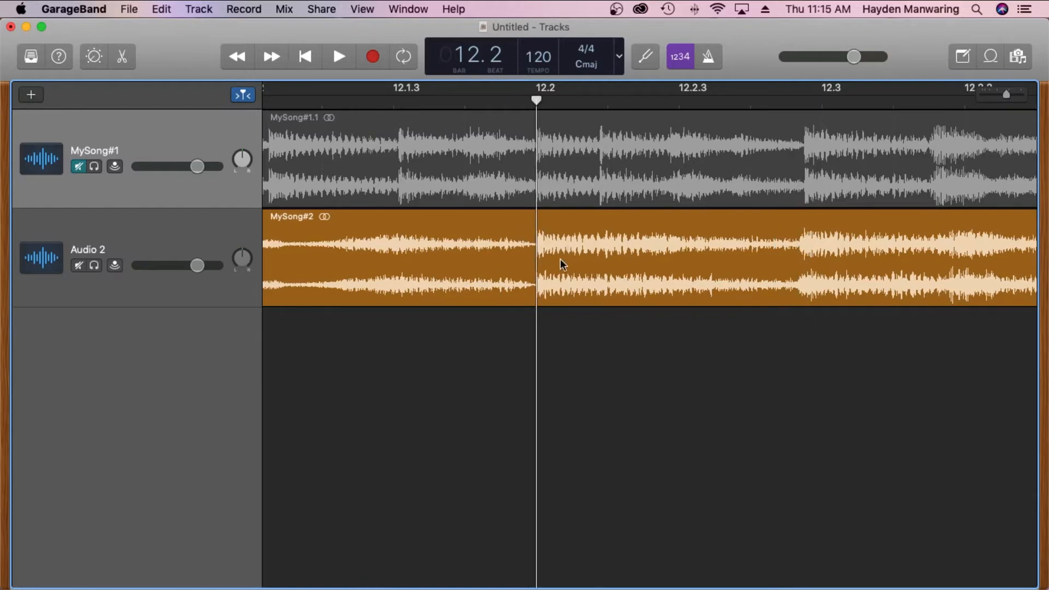
pyautogui.moveTo(536, 101); pyautogui.dragTo(518, 100)
pyautogui.moveTo(559, 305); pyautogui.dragTo(594, 291)
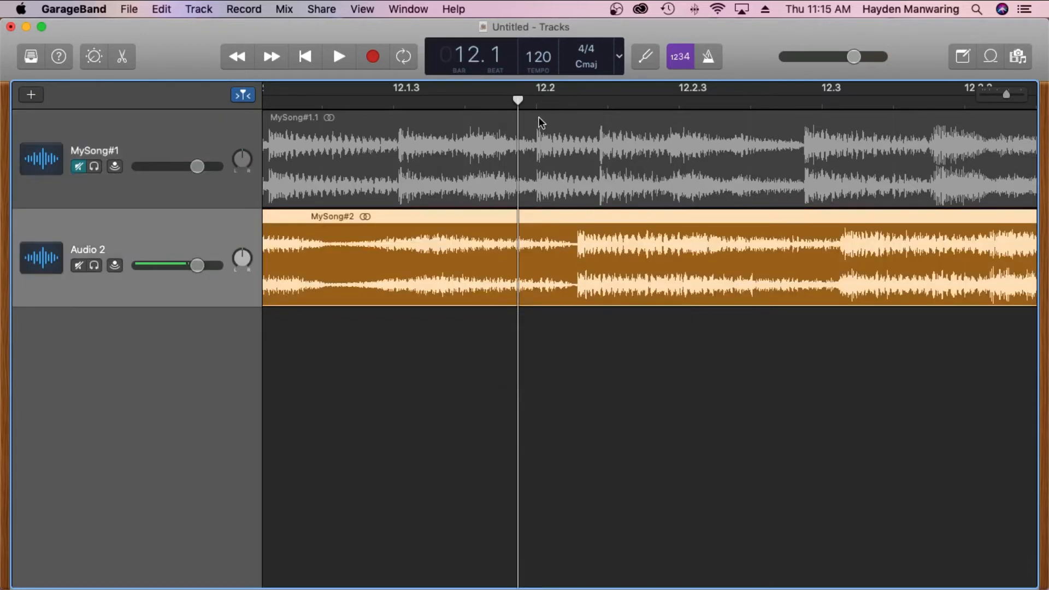
pyautogui.moveTo(514, 98); pyautogui.dragTo(578, 101)
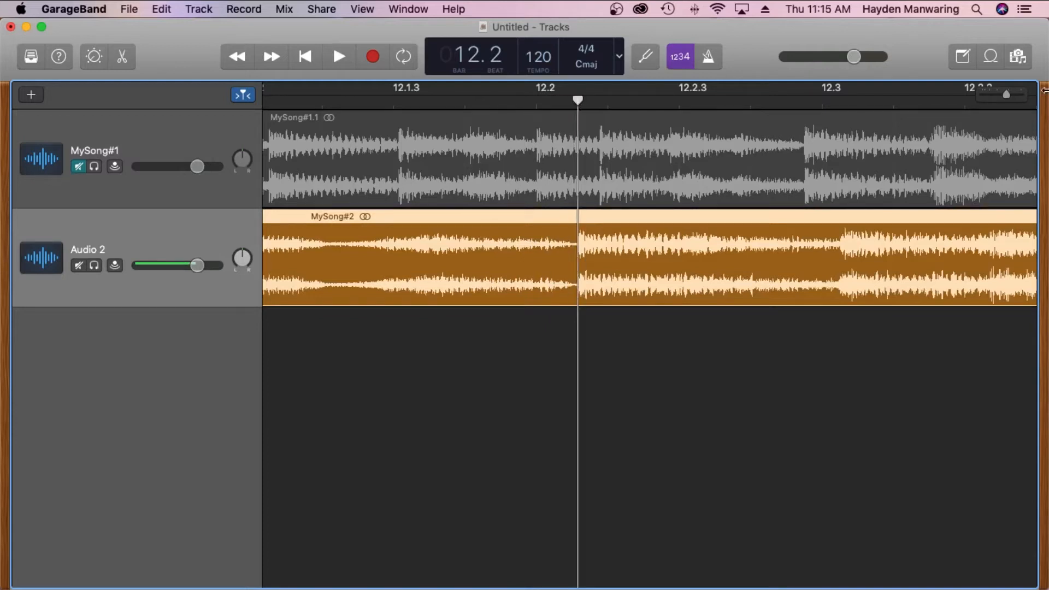
pyautogui.moveTo(1012, 94); pyautogui.dragTo(1017, 94)
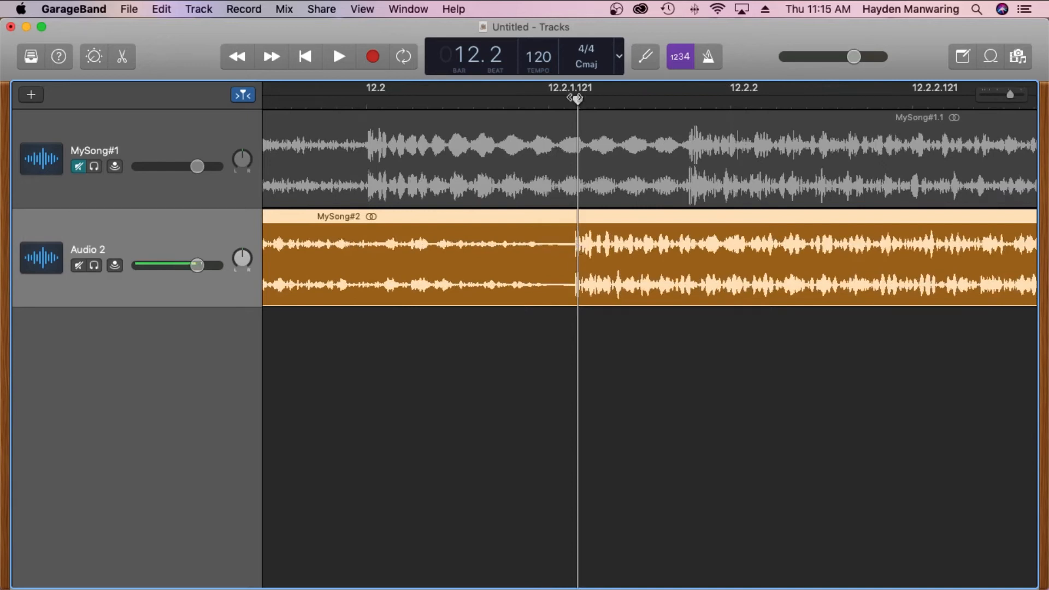
pyautogui.moveTo(577, 101); pyautogui.dragTo(567, 102)
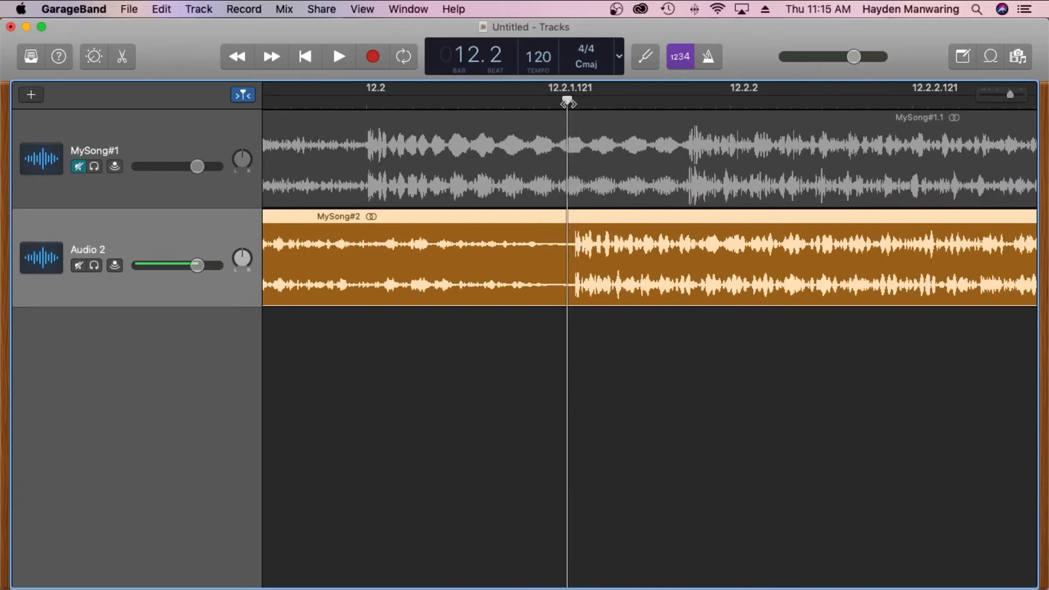
# Split the MySong#2 region at the playhead and delete the part before the split
pyautogui.rightClick(568, 251)
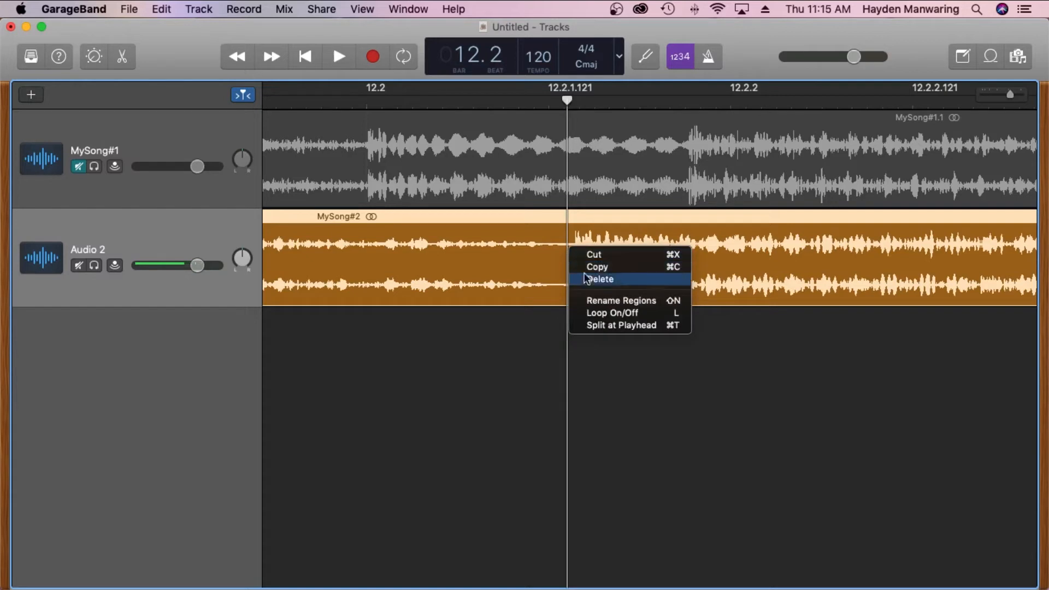
pyautogui.click(618, 325)
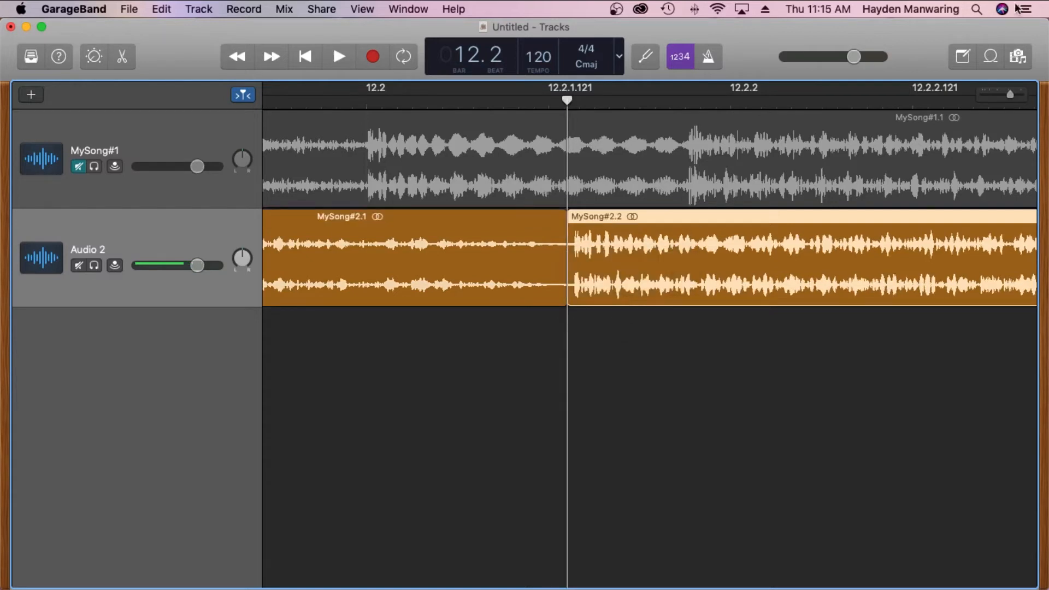
pyautogui.moveTo(1009, 96); pyautogui.dragTo(1002, 97)
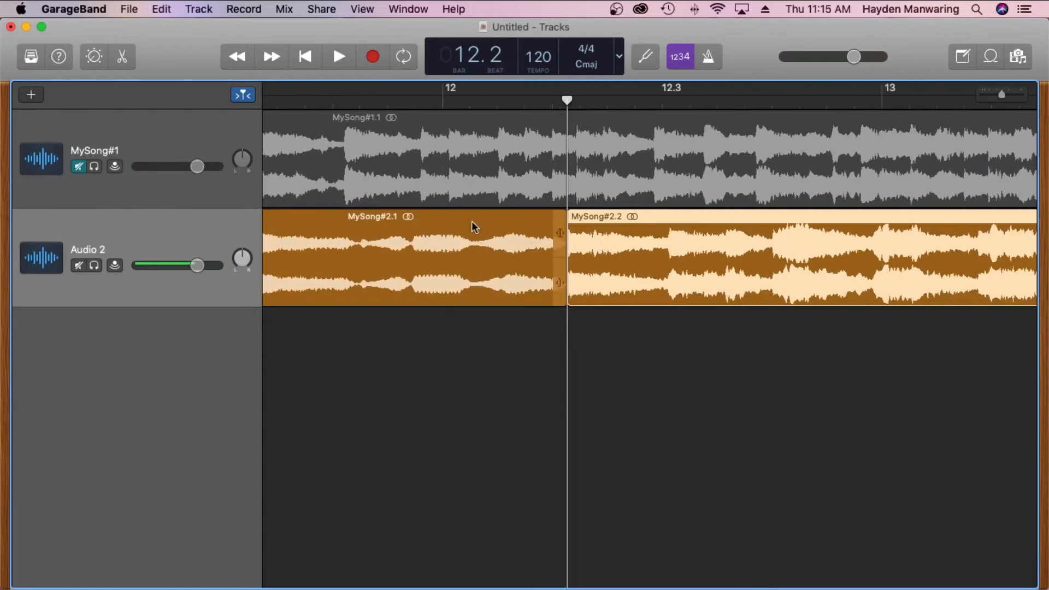
pyautogui.click(444, 271)
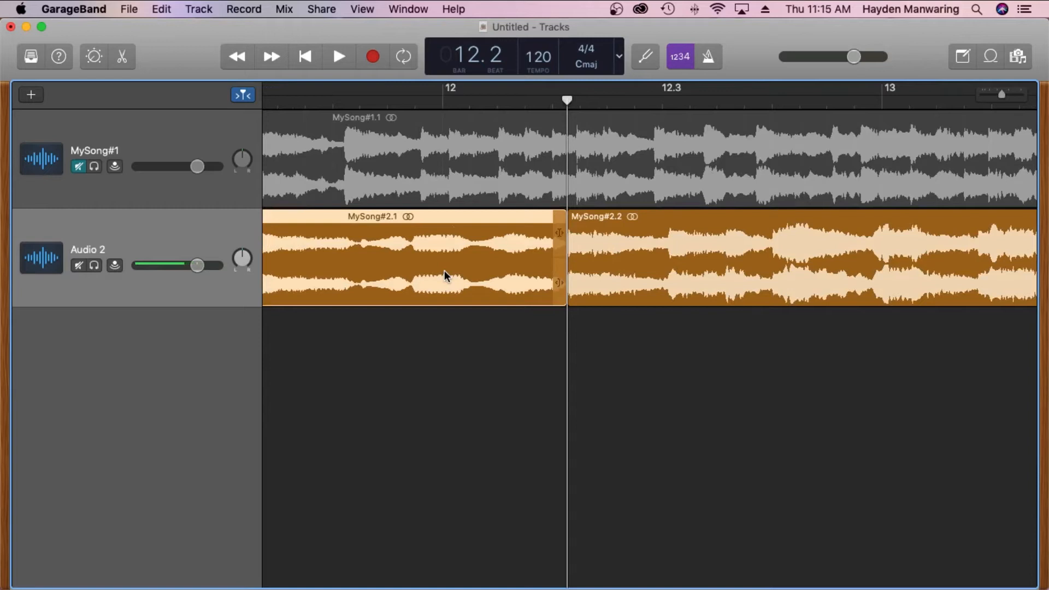
pyautogui.press('Delete')
# Move the remaining MySong#2 region to the end of MySong#1 and set the playhead at bar 23, beat 4
pyautogui.moveTo(1002, 95); pyautogui.dragTo(984, 98)
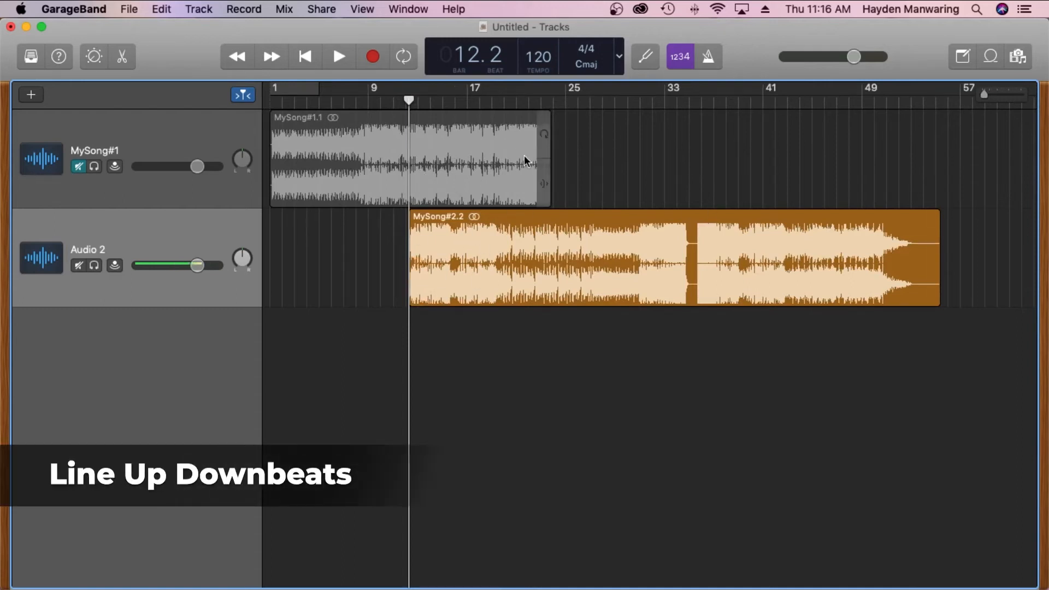
pyautogui.moveTo(440, 289); pyautogui.dragTo(576, 283)
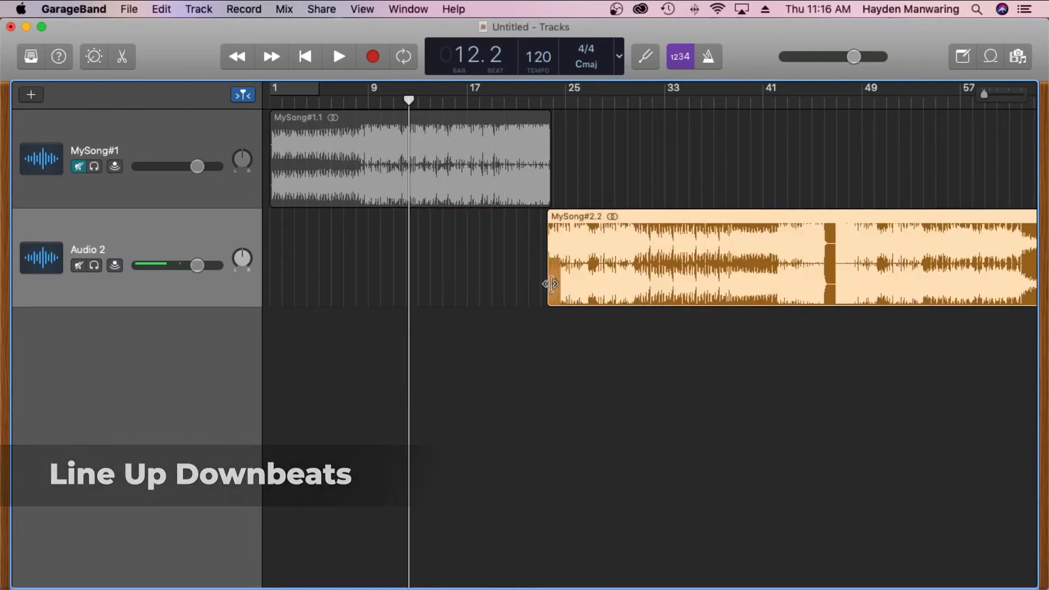
pyautogui.click(549, 102)
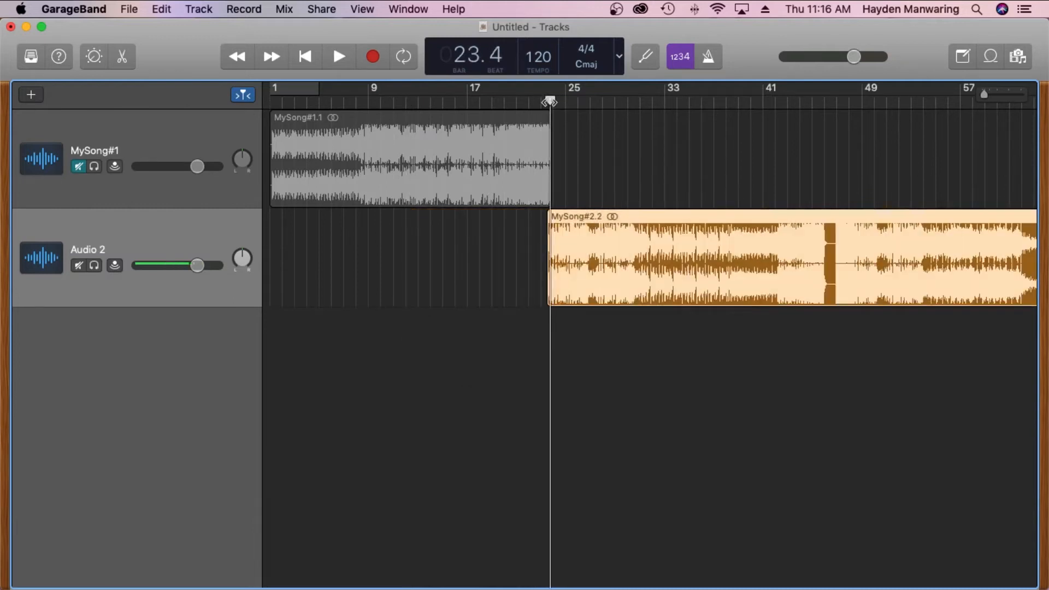
# Line up the start of MySong#2 with MySong#1's final downbeat, just before bar 23, beat 4
pyautogui.moveTo(984, 94); pyautogui.dragTo(1005, 94)
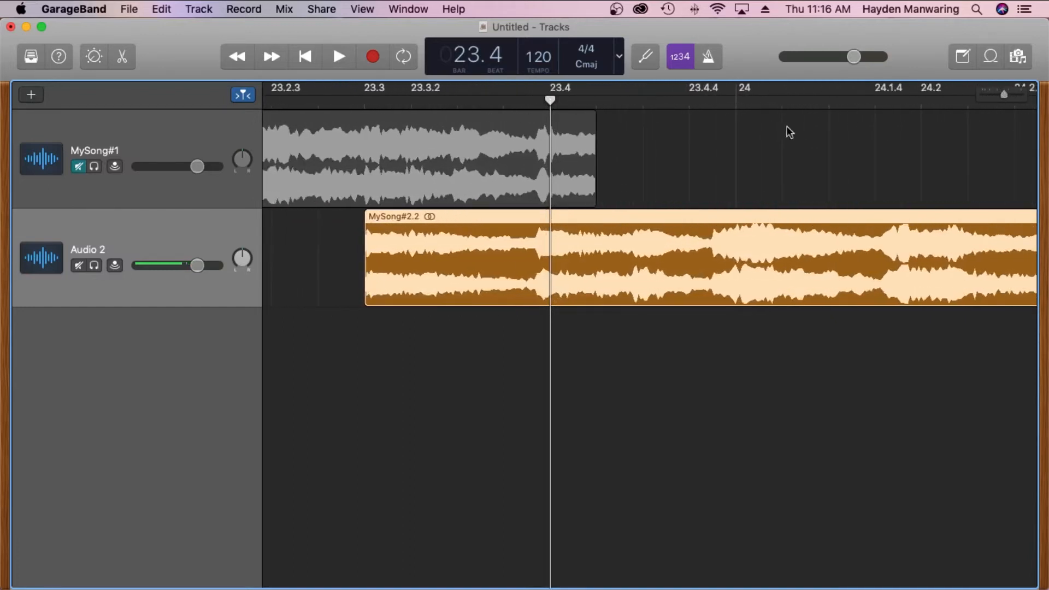
pyautogui.moveTo(457, 226); pyautogui.dragTo(648, 225)
pyautogui.moveTo(552, 104); pyautogui.dragTo(536, 102)
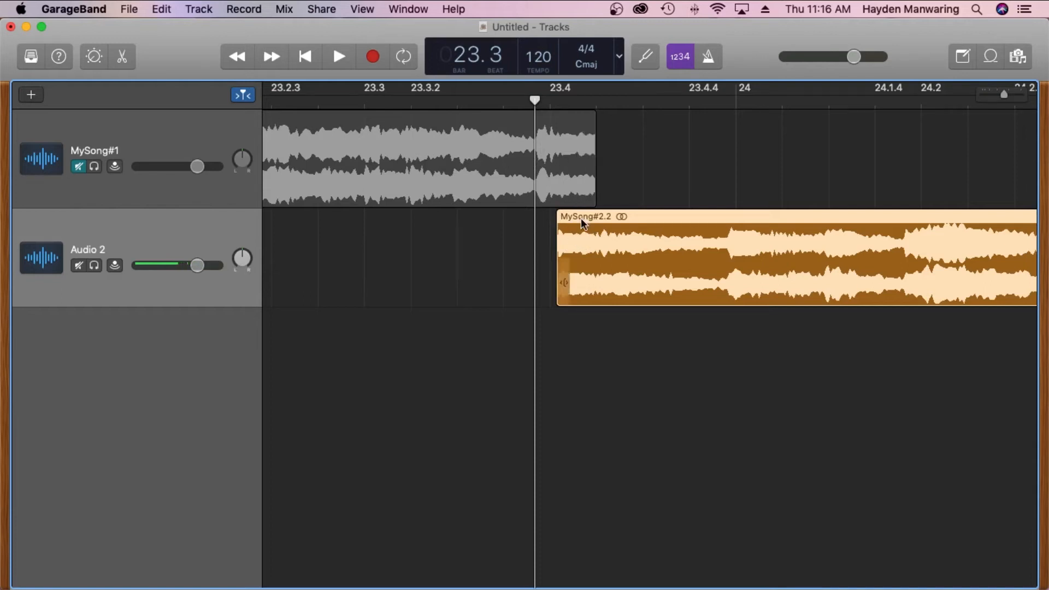
pyautogui.moveTo(582, 221); pyautogui.dragTo(563, 222)
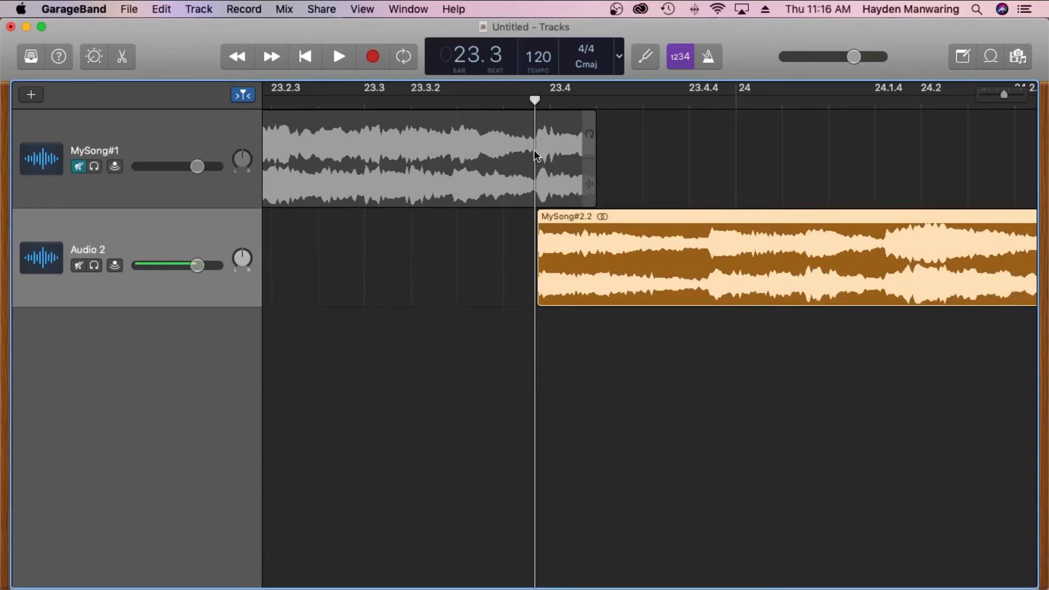
# Shorten MySong#1 to end before its final downbeat and extend it again to overlap the start of MySong#2
pyautogui.moveTo(590, 185); pyautogui.dragTo(525, 185)
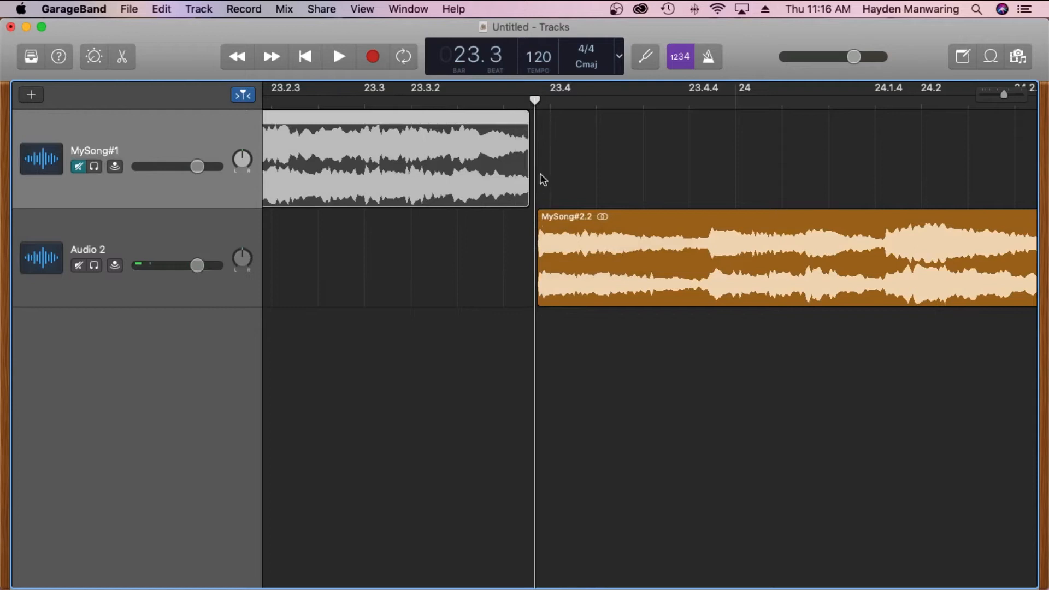
pyautogui.moveTo(534, 200); pyautogui.dragTo(575, 189)
pyautogui.moveTo(1002, 97); pyautogui.dragTo(1009, 97)
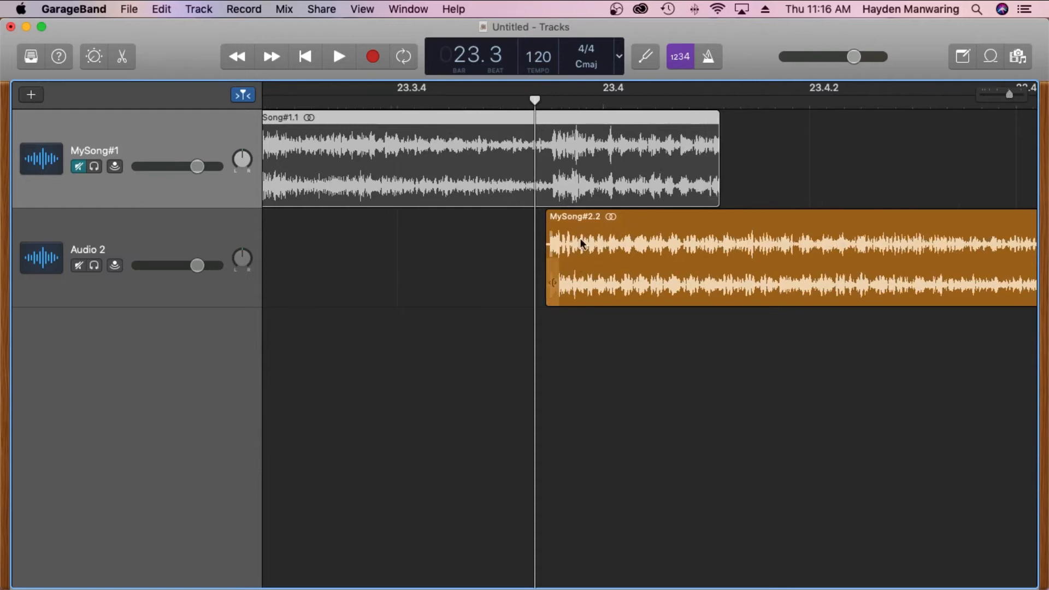
# Unmute the MySong#1 track and play the transition between the songs from bar 22, beat 4
pyautogui.moveTo(1012, 98); pyautogui.dragTo(1001, 98)
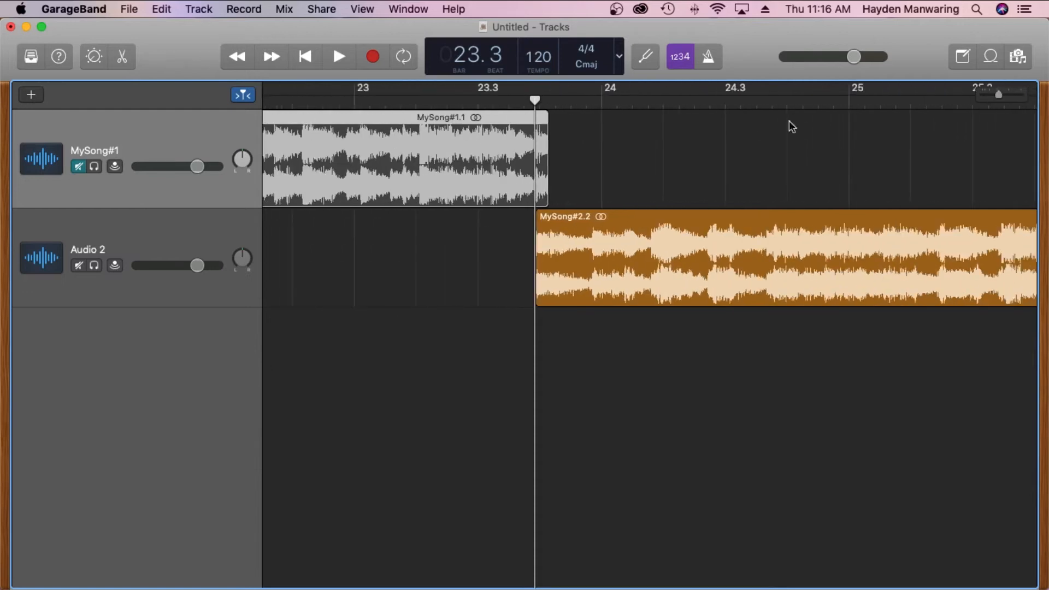
pyautogui.click(79, 167)
pyautogui.click(290, 101)
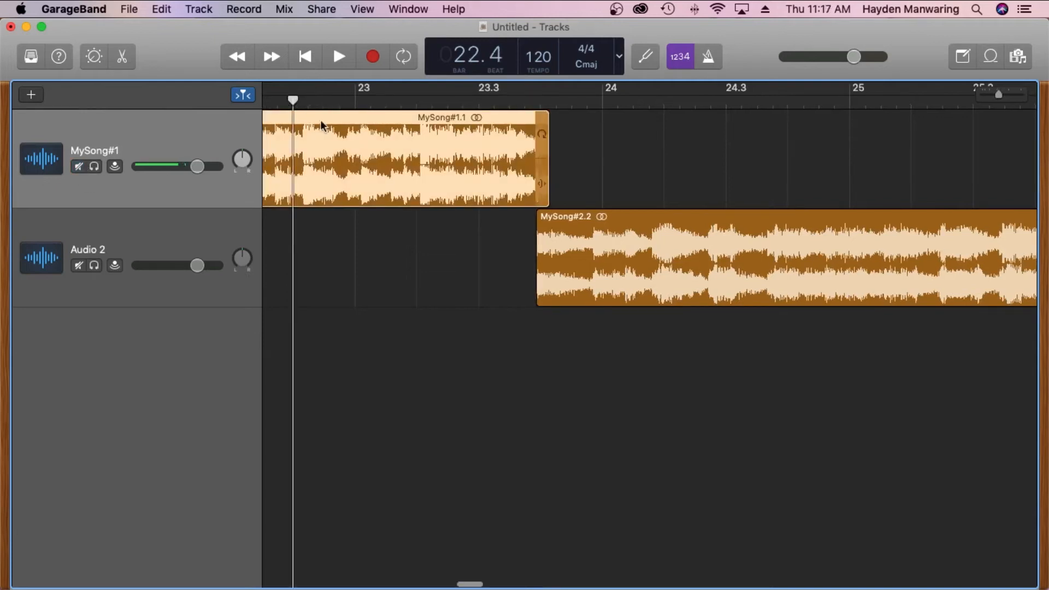
pyautogui.press('space')
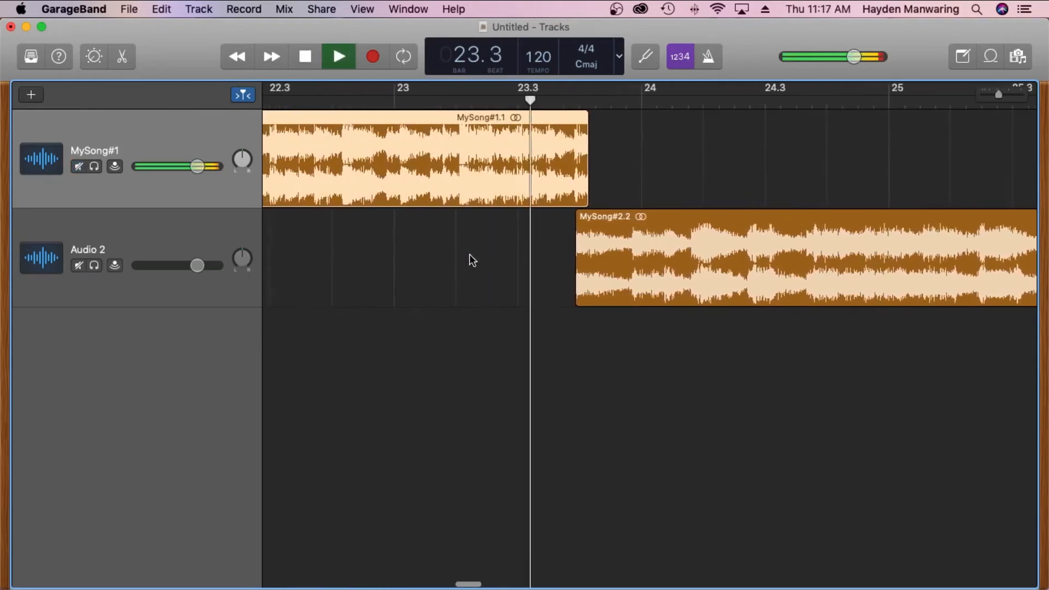
pyautogui.press('space')
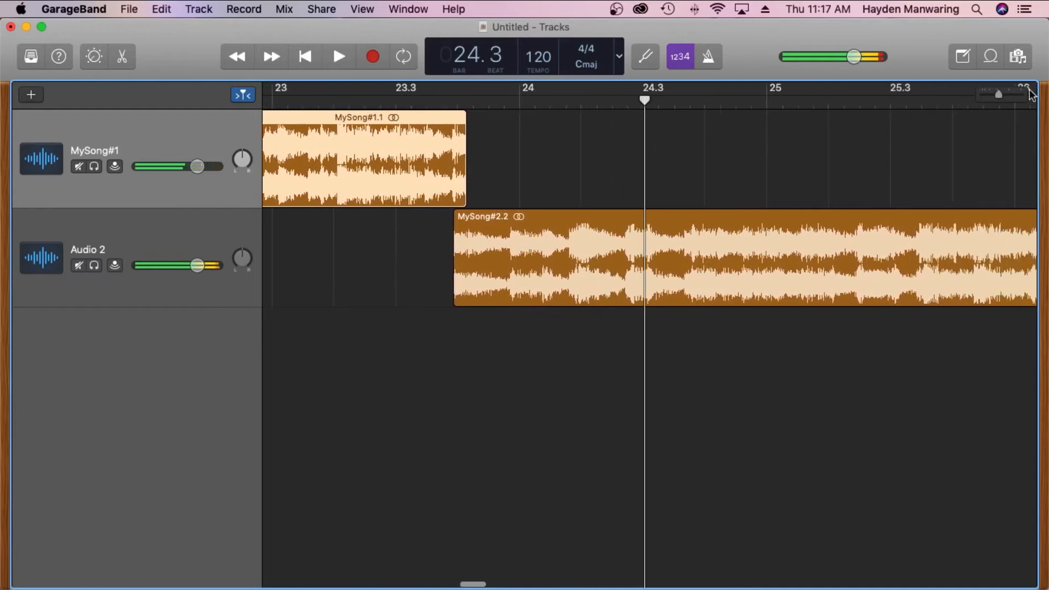
# Trim the end of MySong#1 to bar 23, beat 4, leaving a short overlap with MySong#2
pyautogui.moveTo(999, 95); pyautogui.dragTo(1014, 90)
pyautogui.click(413, 102)
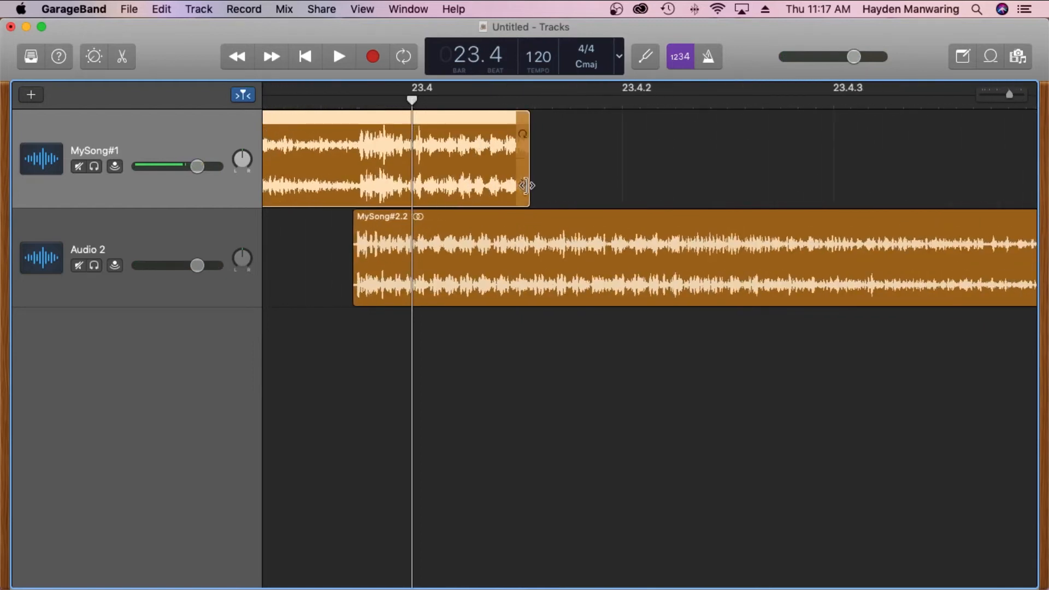
pyautogui.moveTo(523, 187); pyautogui.dragTo(407, 190)
# Show the volume automation on the tracks around the overlap of the two songs
pyautogui.hscroll(-3, 408, 172)
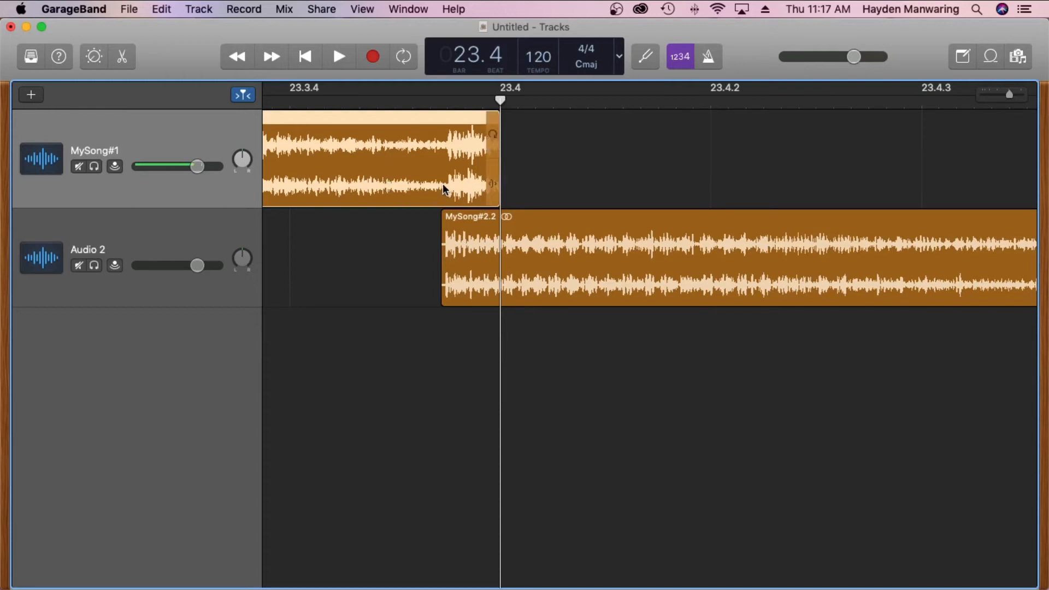
pyautogui.click(284, 9)
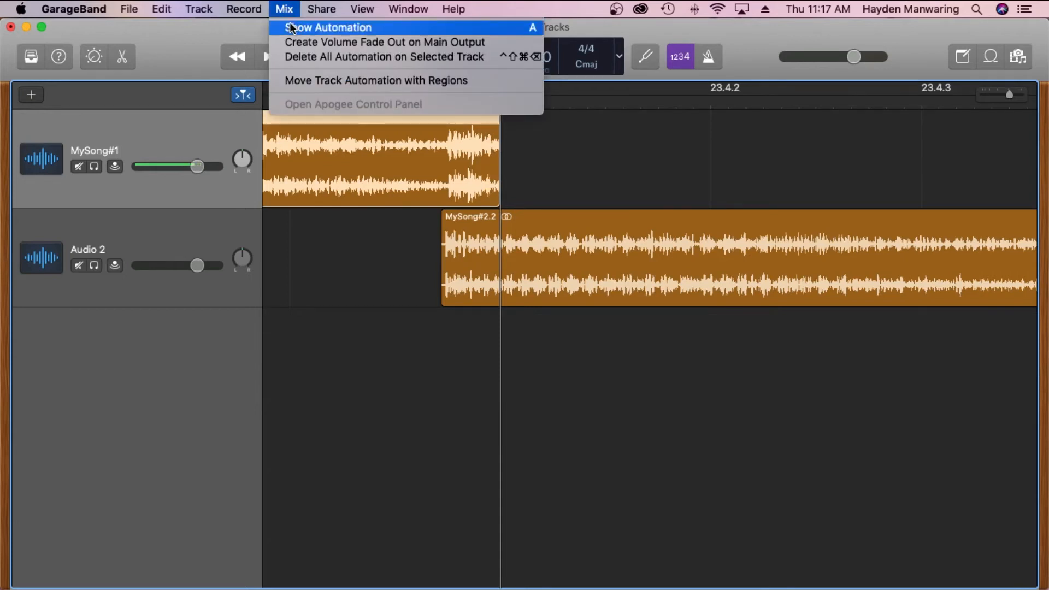
pyautogui.click(292, 28)
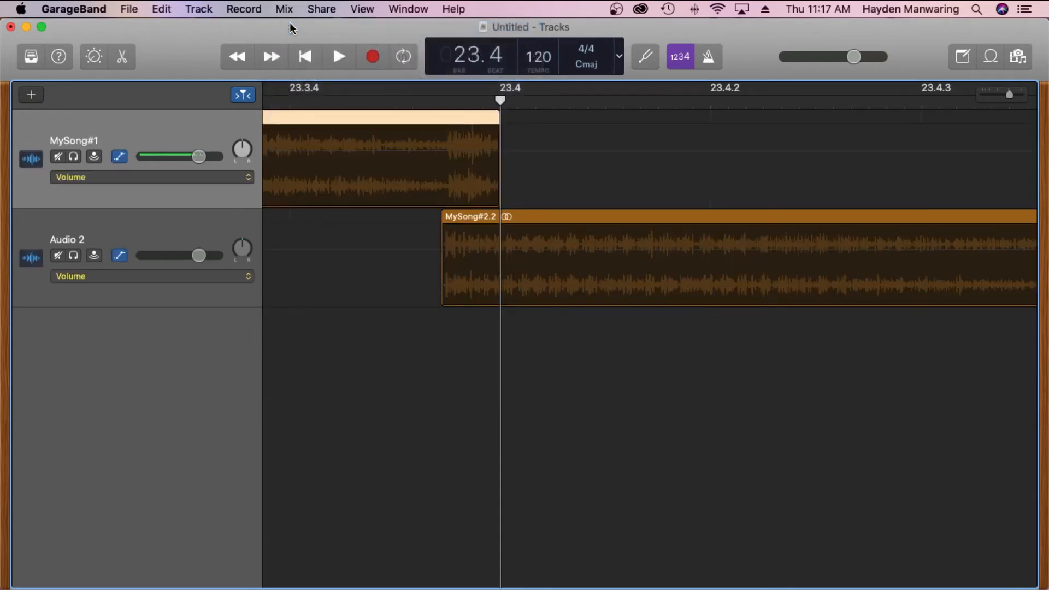
# Toggle the automation view and choose Volume as the automation parameter for the MySong#1 track
pyautogui.press('a')
pyautogui.press('a')
pyautogui.press('a')
pyautogui.press('a')
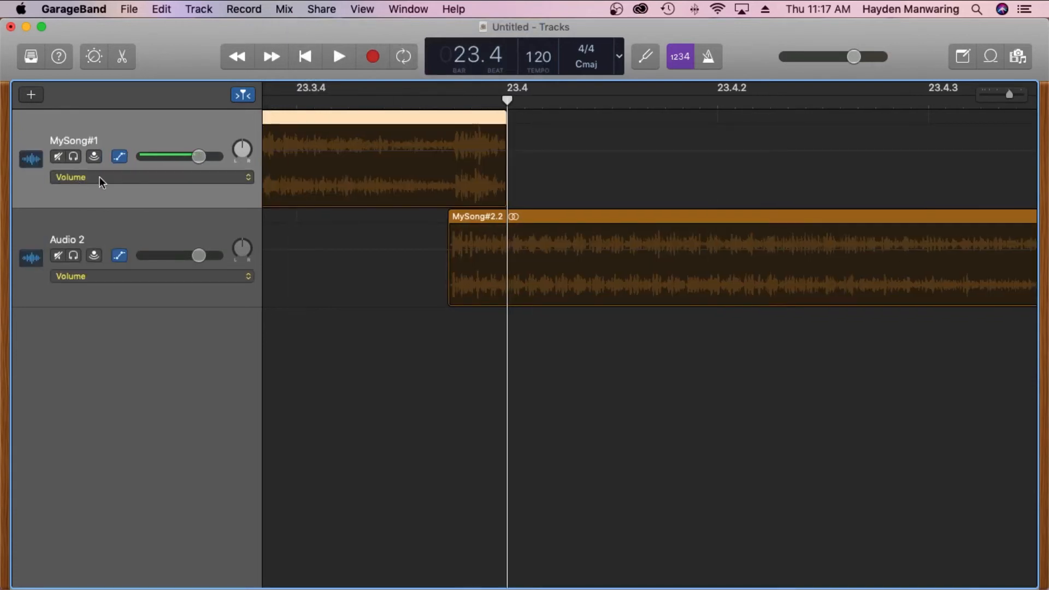
pyautogui.click(93, 178)
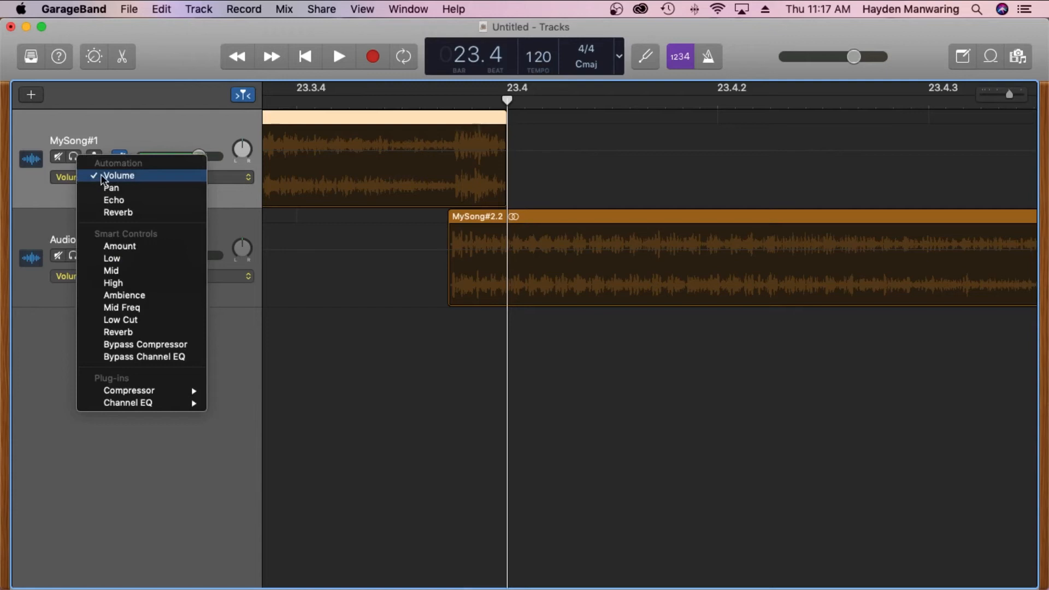
pyautogui.click(90, 176)
pyautogui.hscroll(1, 498, 166)
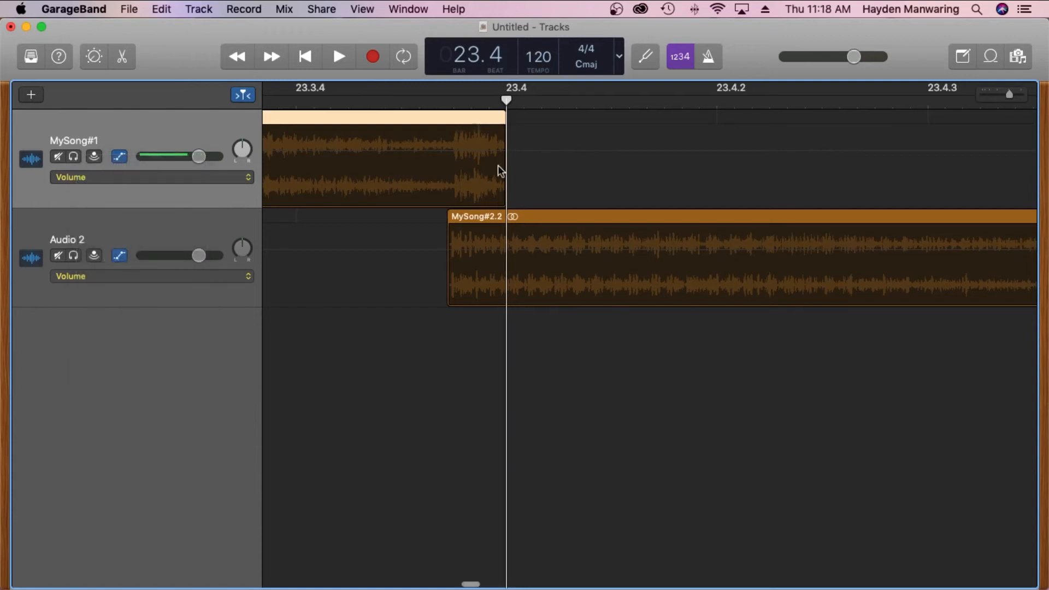
# Add two volume points near the end of MySong#1 and fade it from 0 dB to silence just before bar 23, beat 4
pyautogui.click(466, 156)
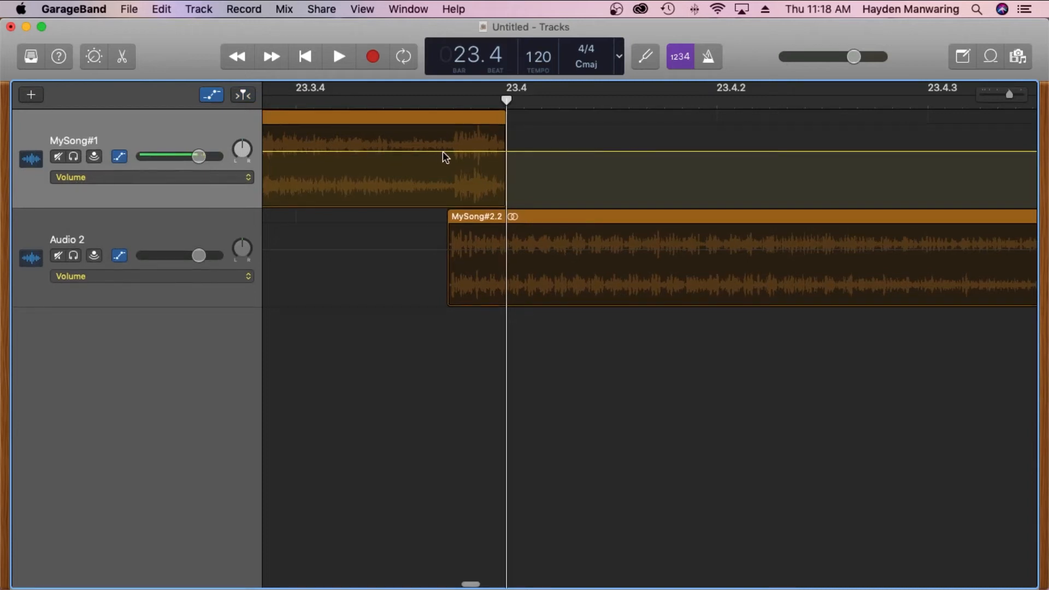
pyautogui.hscroll(-1, 465, 157)
pyautogui.click(474, 151)
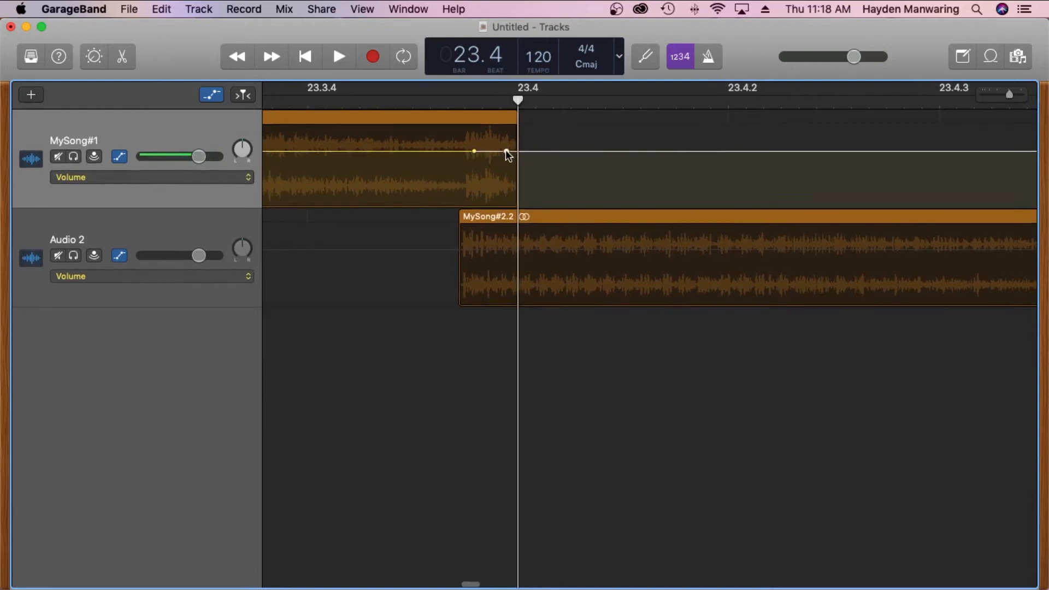
pyautogui.moveTo(506, 151); pyautogui.dragTo(500, 214)
pyautogui.hscroll(2, 499, 214)
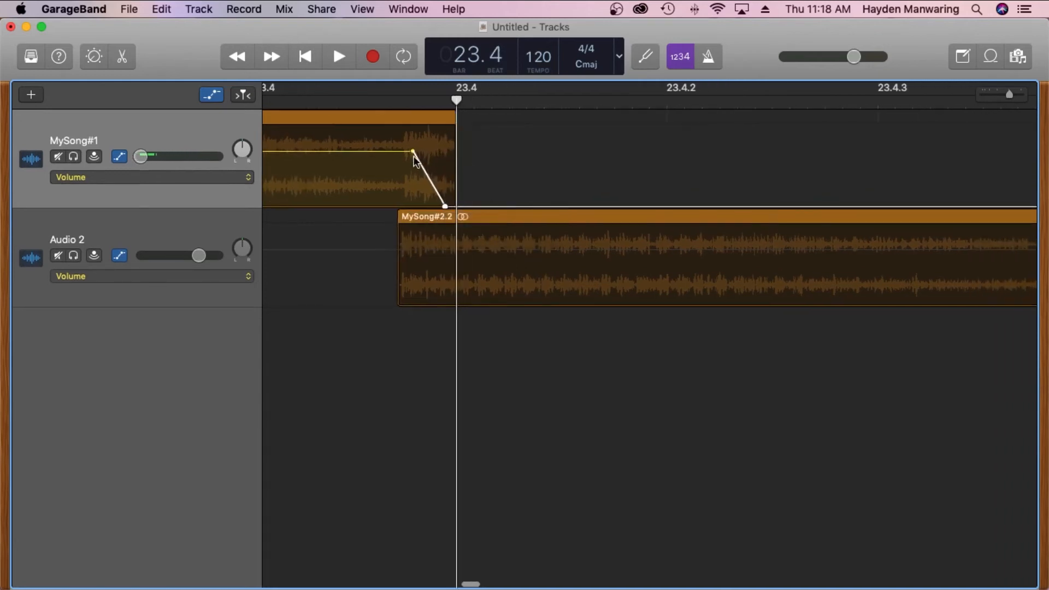
pyautogui.click(413, 152)
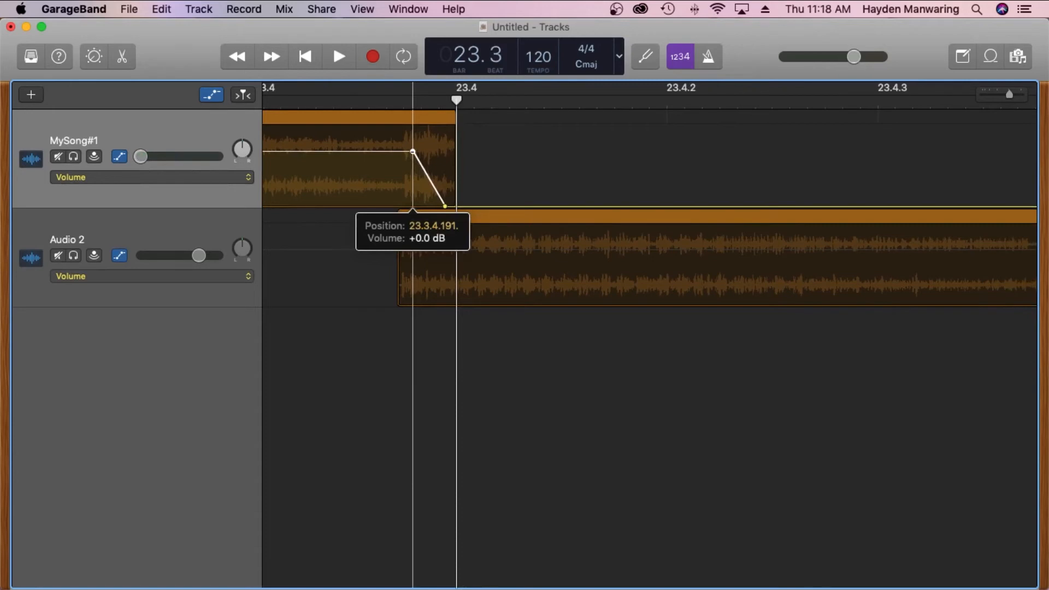
pyautogui.moveTo(413, 152); pyautogui.dragTo(413, 152)
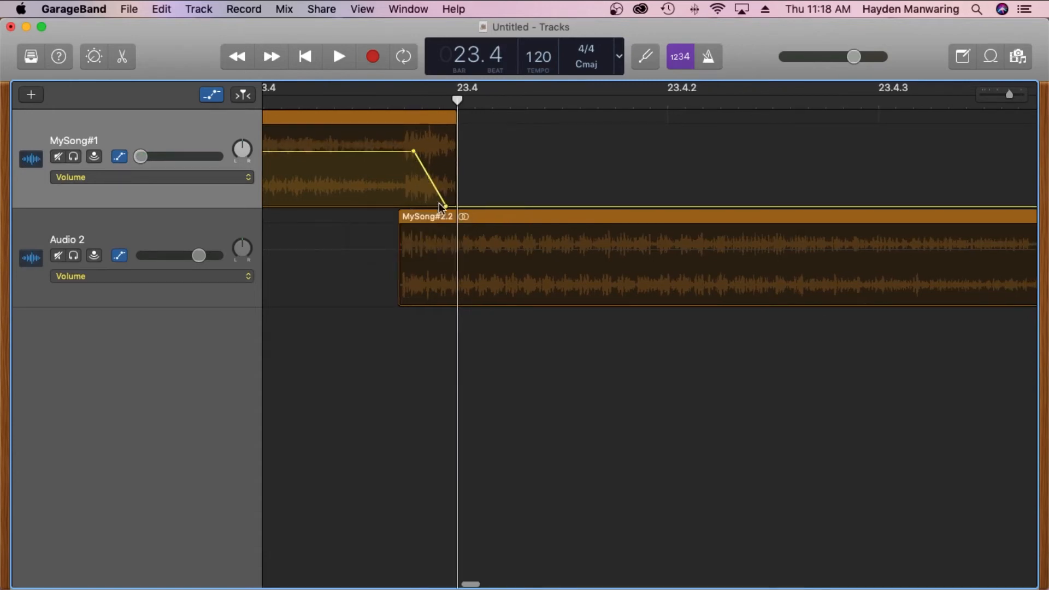
pyautogui.moveTo(447, 208); pyautogui.dragTo(446, 208)
pyautogui.hscroll(-2, 443, 189)
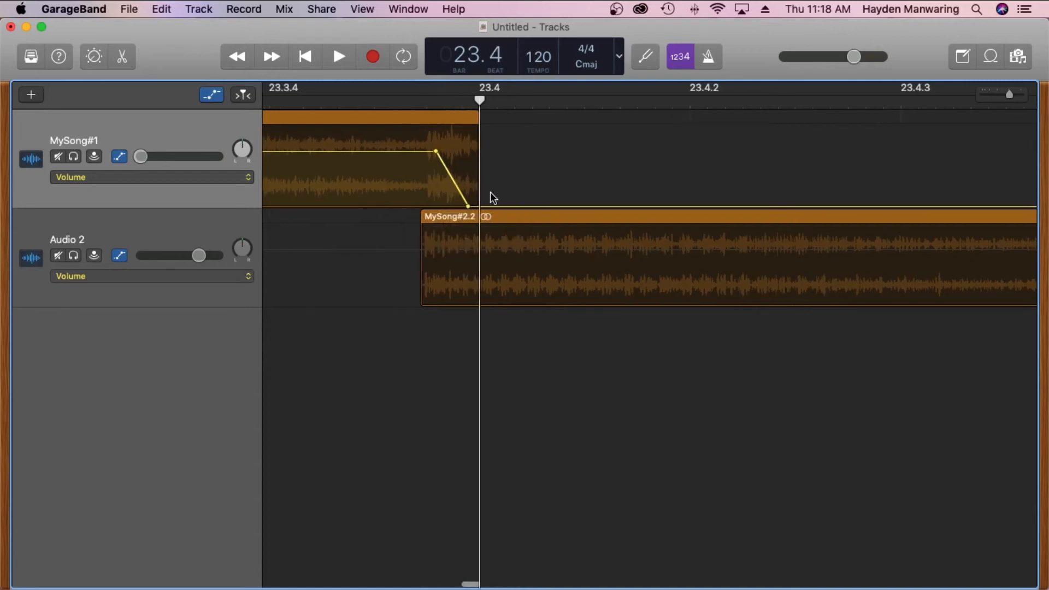
# Add two volume points at the start of MySong#2 and fade it in quickly from silence within the overlap
pyautogui.click(433, 250)
pyautogui.moveTo(425, 251); pyautogui.dragTo(424, 312)
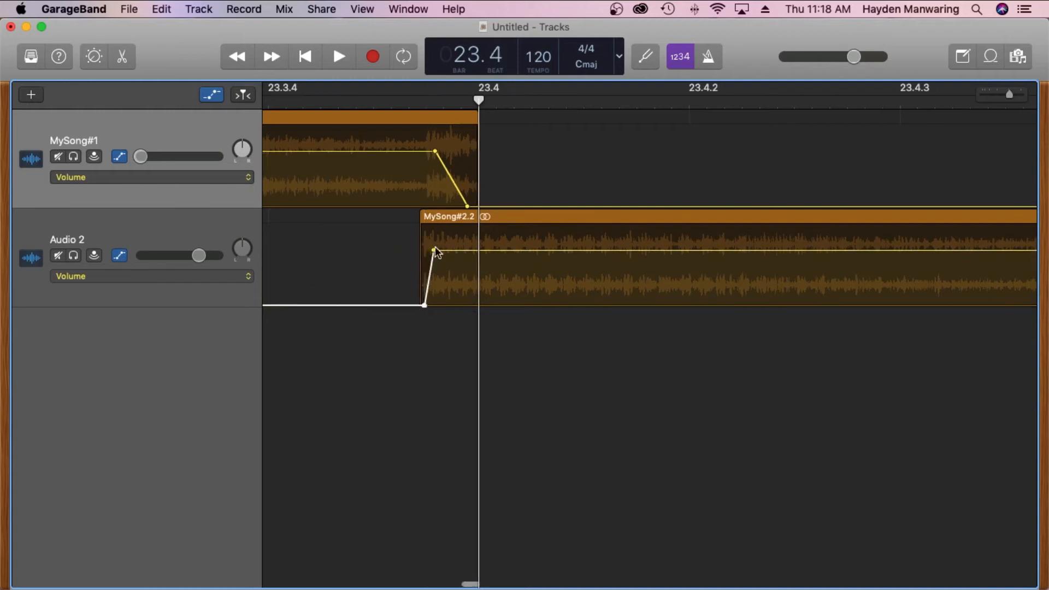
pyautogui.moveTo(433, 251); pyautogui.dragTo(435, 250)
# Move the start point of MySong#1's fade-out to 23.3.4.189 at +0.0 dB
pyautogui.click(434, 152)
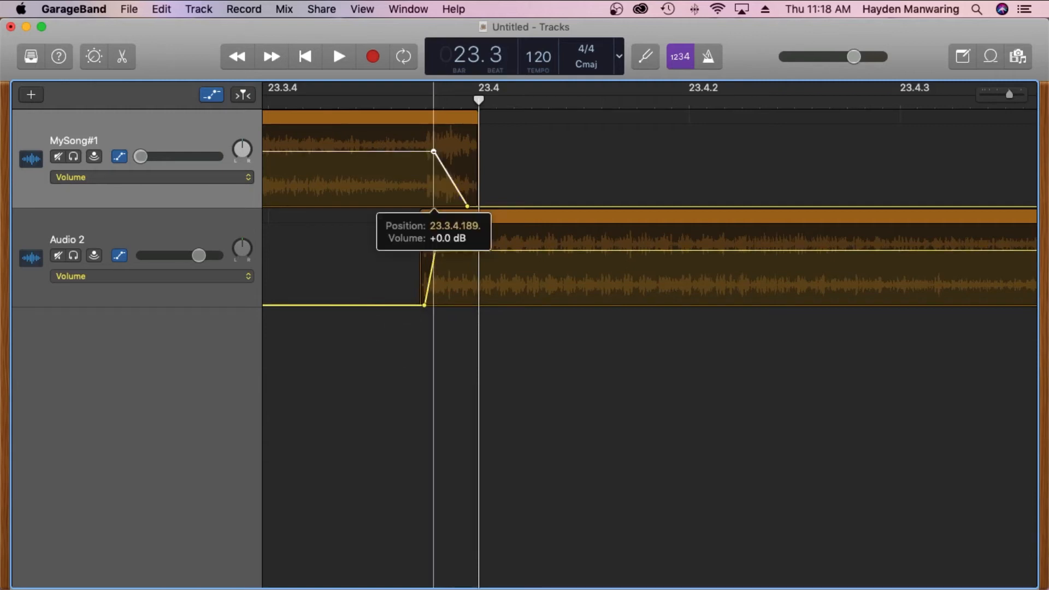
pyautogui.moveTo(466, 214); pyautogui.dragTo(468, 213)
pyautogui.press('super+z')
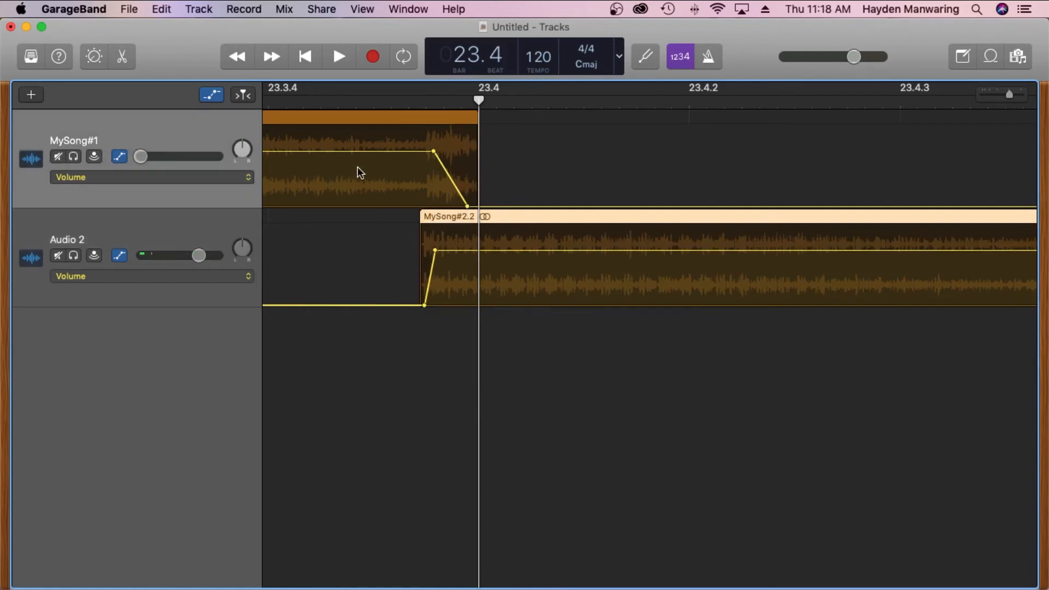
# Hide the automation and play the faded transition between the two songs through to bar 25
pyautogui.press('a')
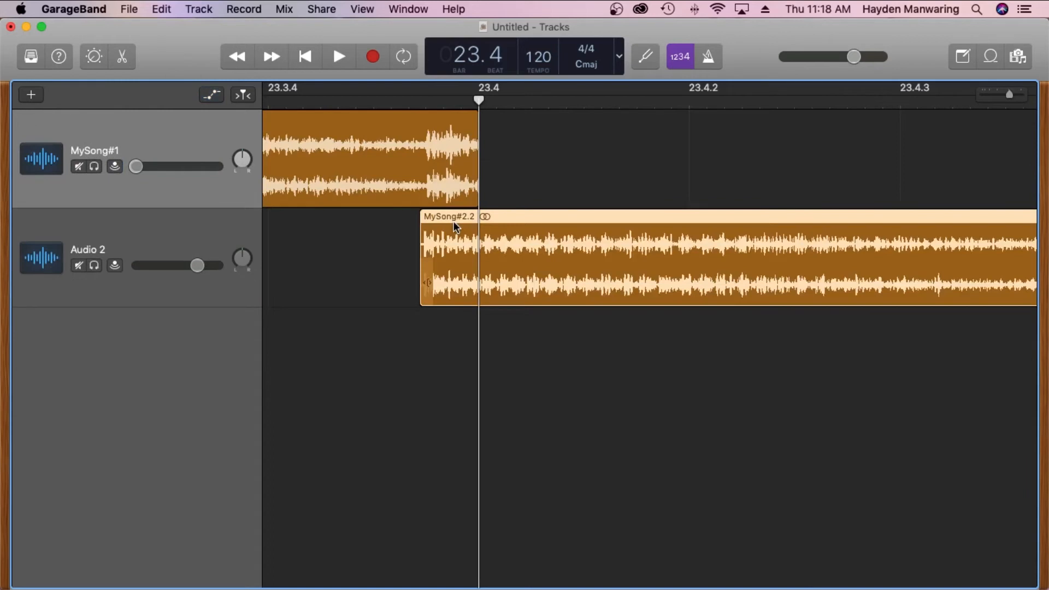
pyautogui.moveTo(1010, 96); pyautogui.dragTo(990, 95)
pyautogui.click(432, 105)
pyautogui.press('space')
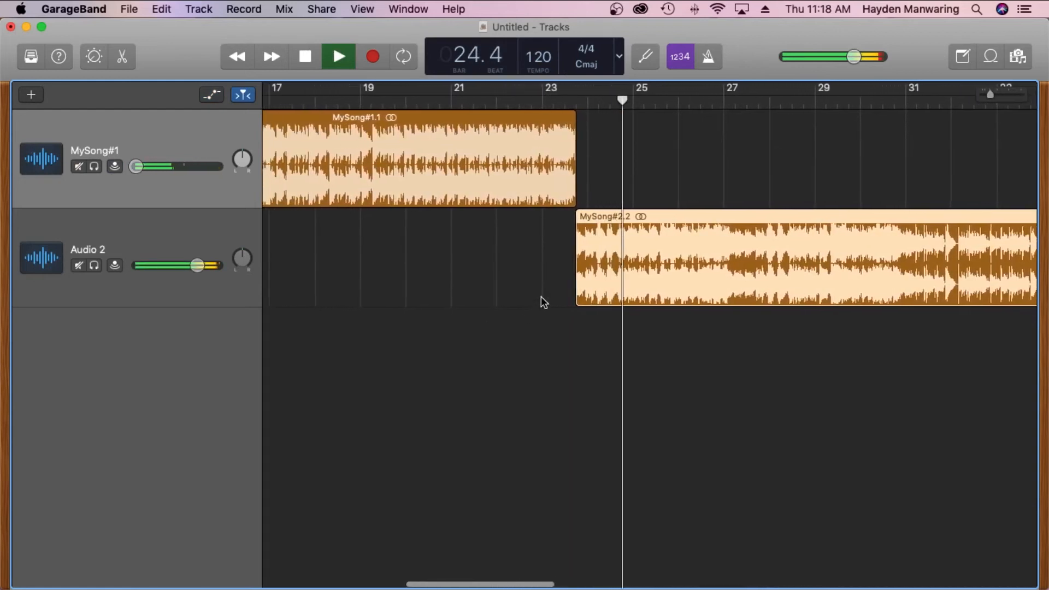
pyautogui.press('space')
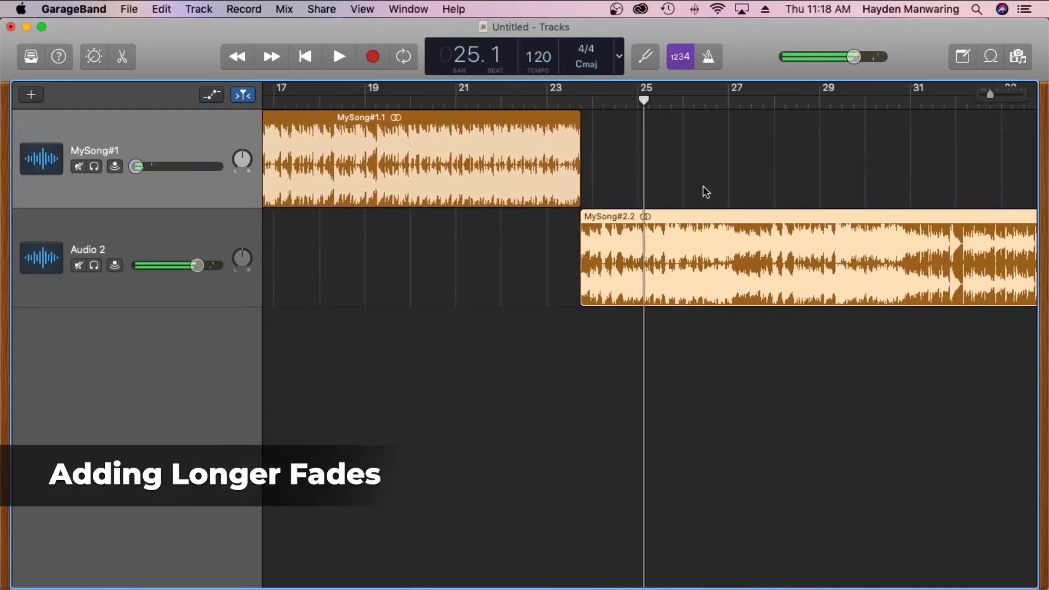
# Place the playhead at bar 57 near the end of MySong#2 and set the display mode to Beats & Time
pyautogui.moveTo(998, 97); pyautogui.dragTo(982, 98)
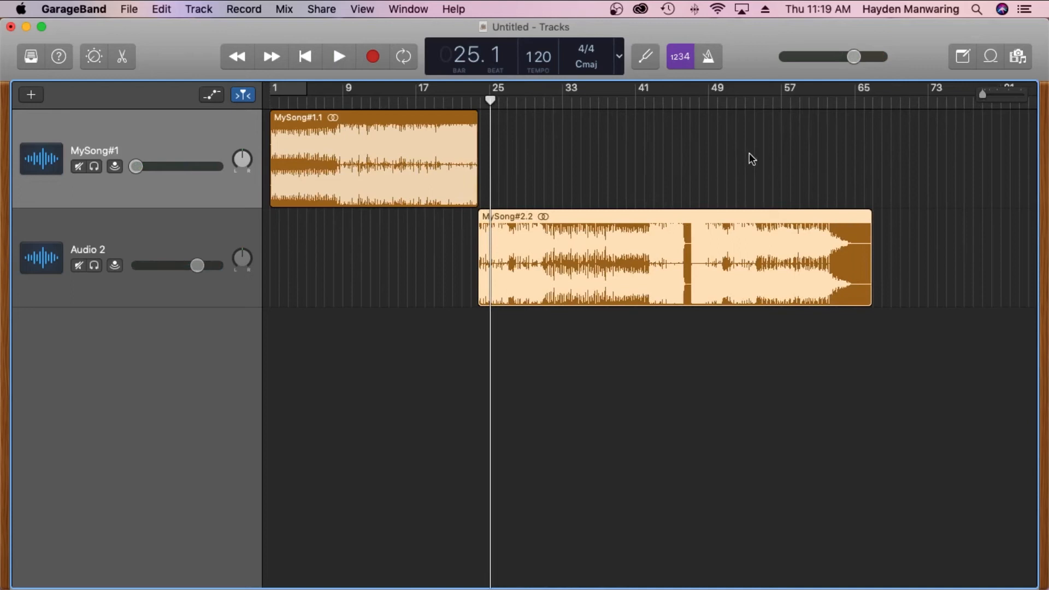
pyautogui.moveTo(816, 219)
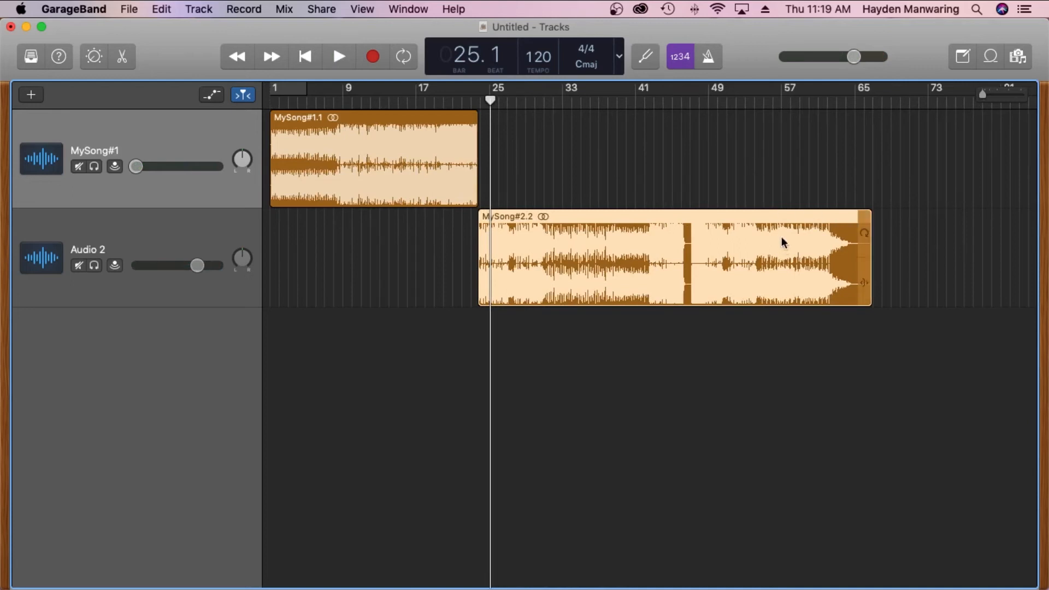
pyautogui.moveTo(805, 258)
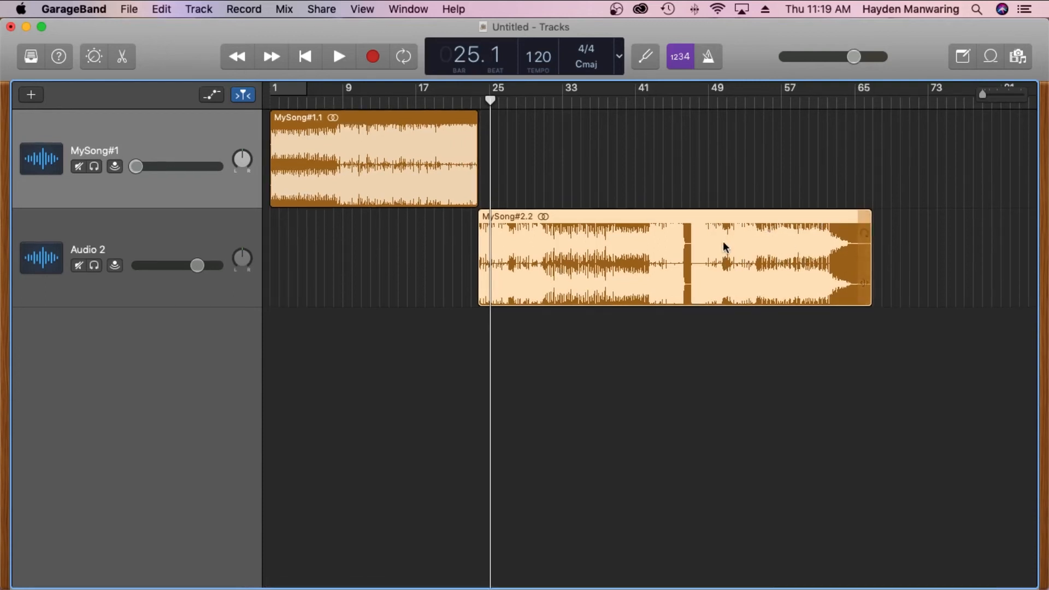
pyautogui.click(781, 101)
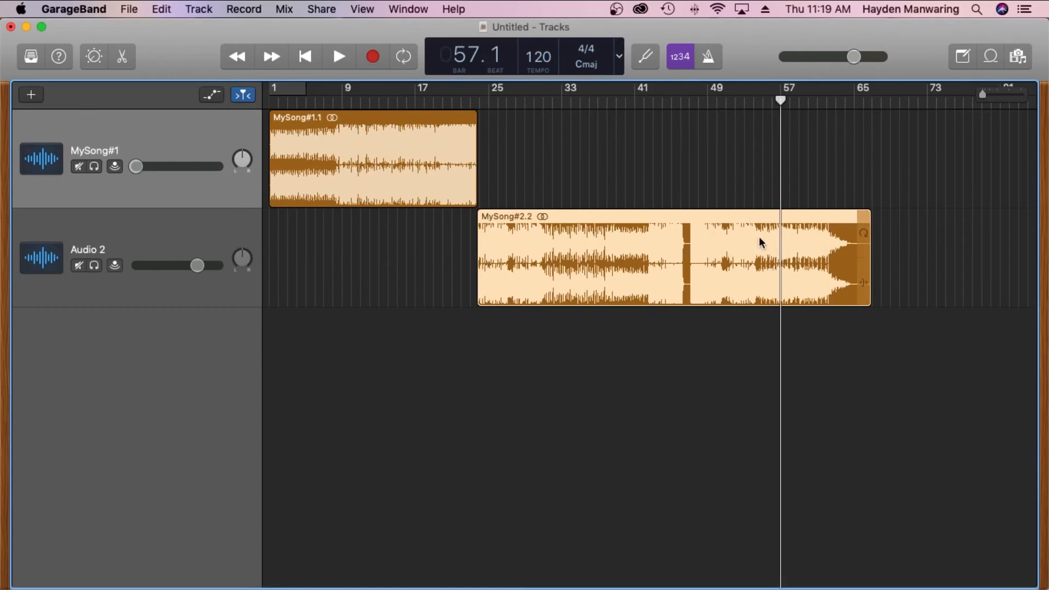
pyautogui.click(619, 55)
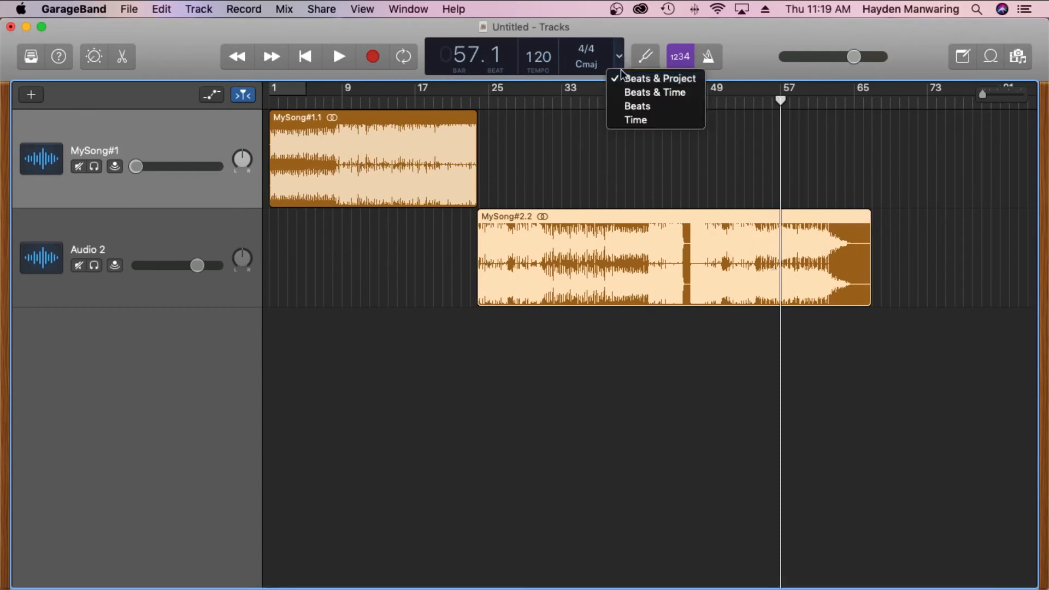
pyautogui.click(626, 92)
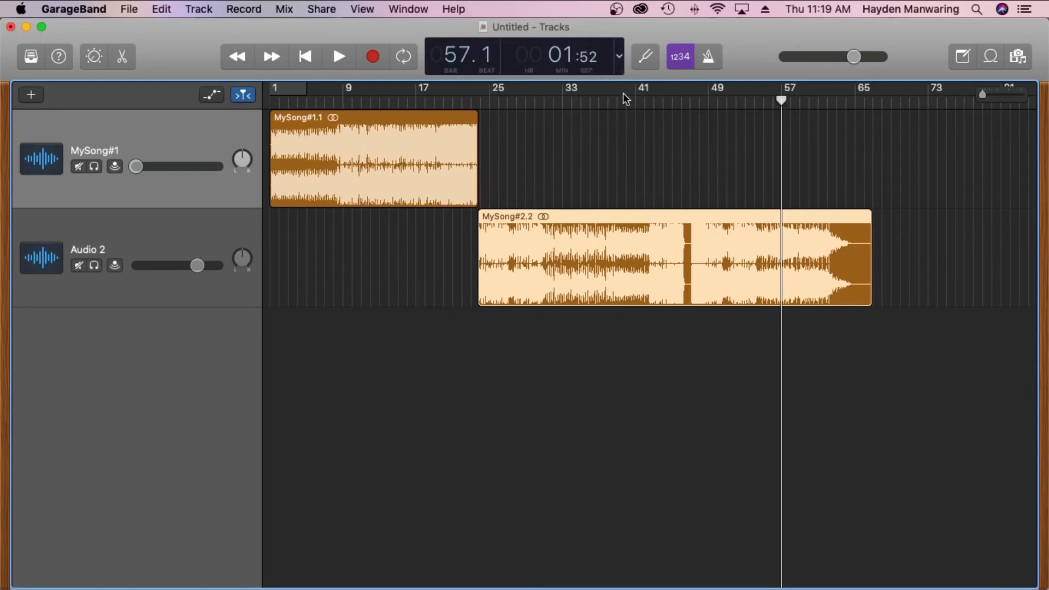
# Position the playhead at bar 56 and trim the end of MySong#2 to it
pyautogui.moveTo(844, 101); pyautogui.dragTo(866, 101)
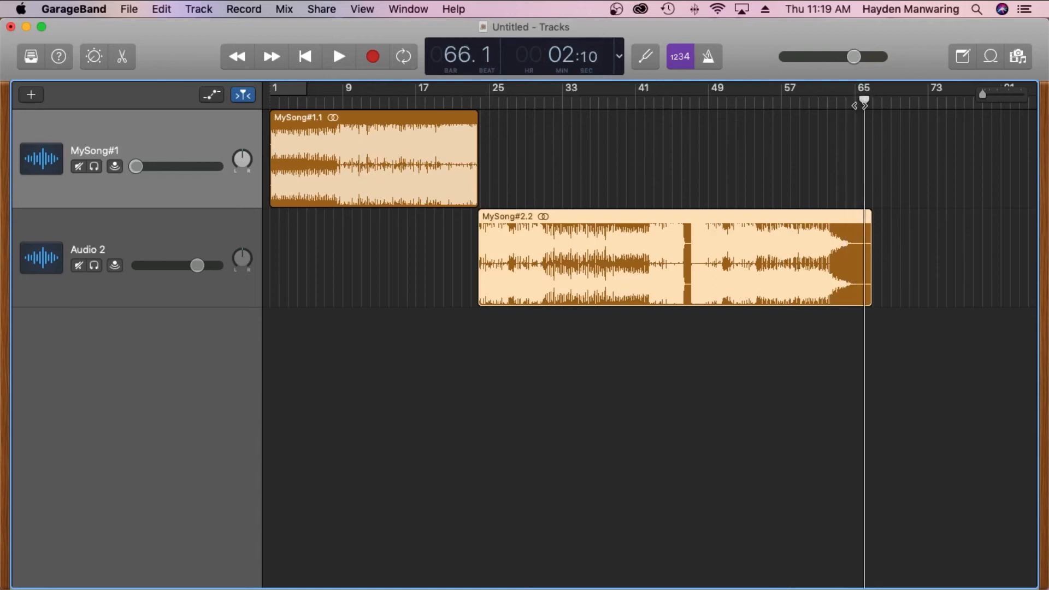
pyautogui.moveTo(861, 104); pyautogui.dragTo(757, 124)
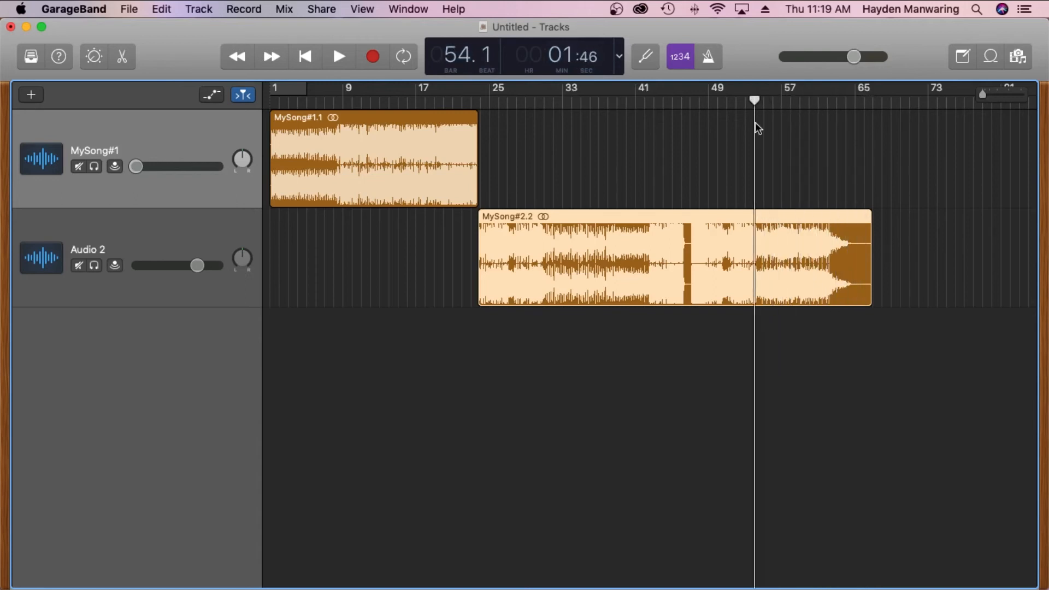
pyautogui.press('.')
pyautogui.press('.')
pyautogui.rightClick(774, 239)
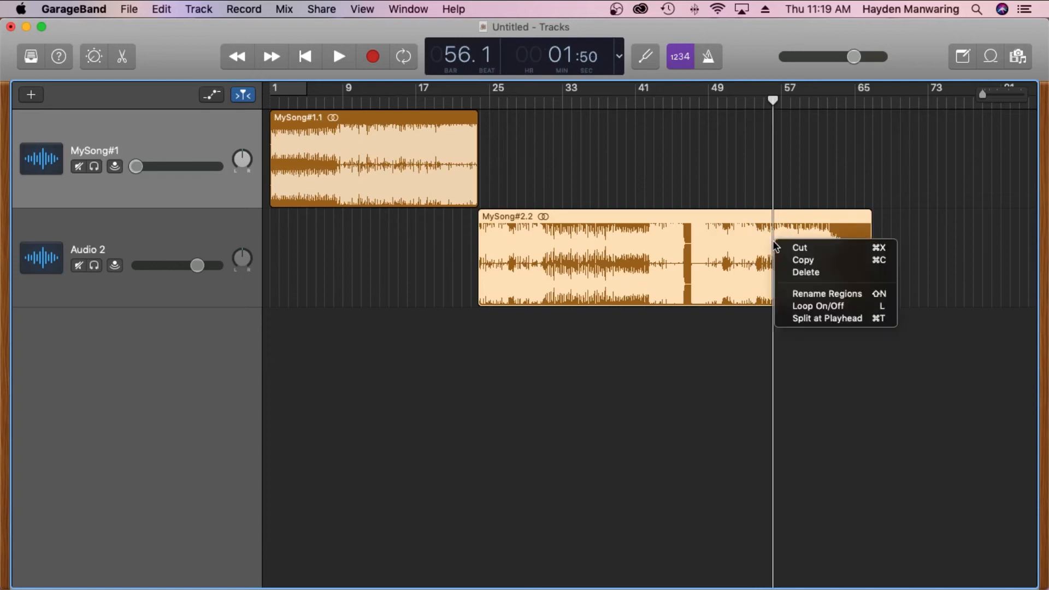
pyautogui.click(804, 338)
pyautogui.moveTo(864, 274); pyautogui.dragTo(773, 288)
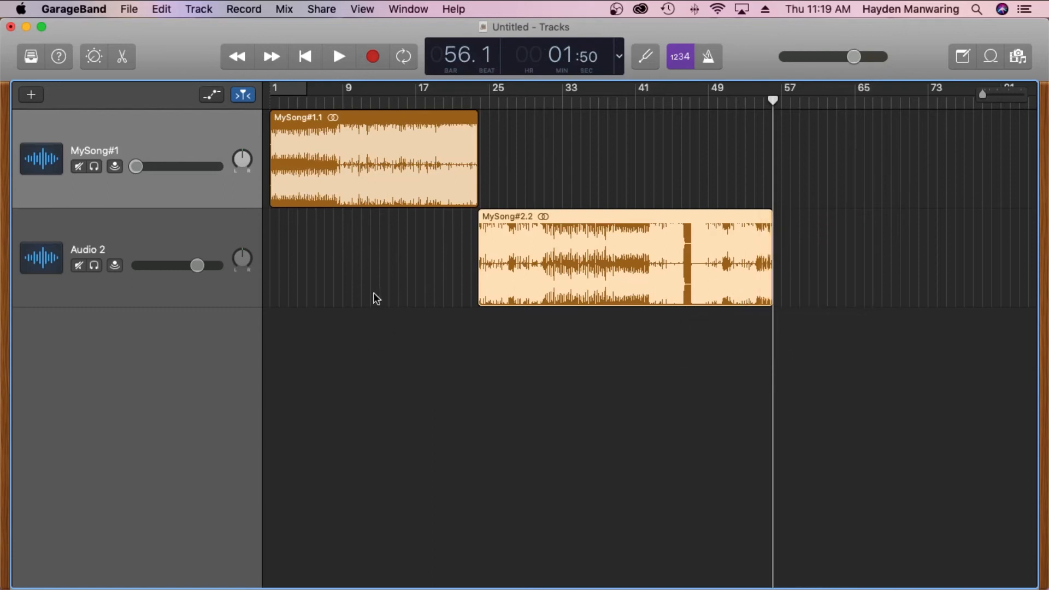
# Show the automation and fade MySong#2's volume to silence from about bar 52 to the region's end at bar 56
pyautogui.press('a')
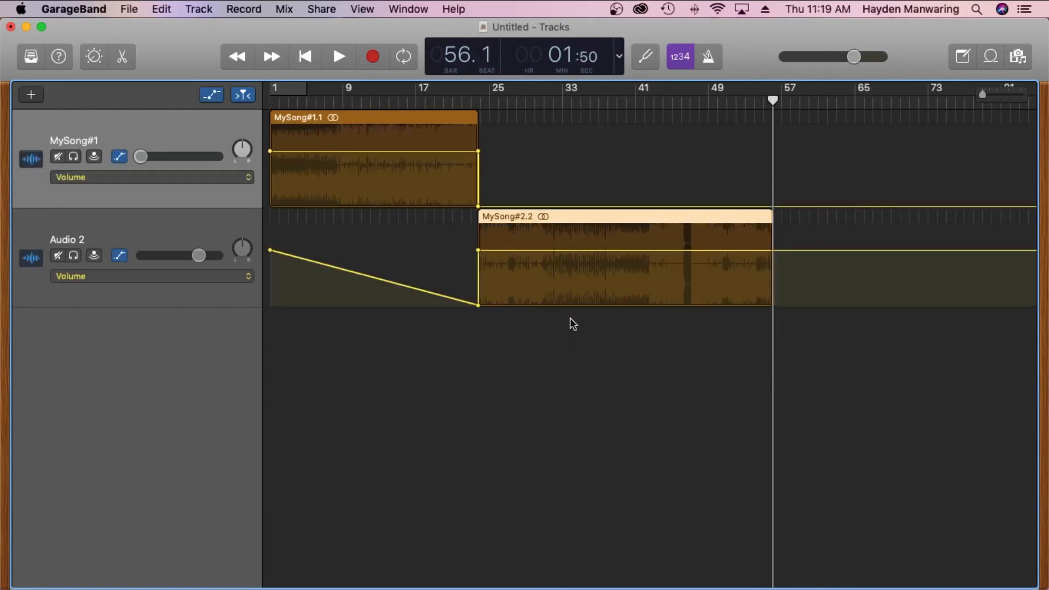
pyautogui.click(732, 251)
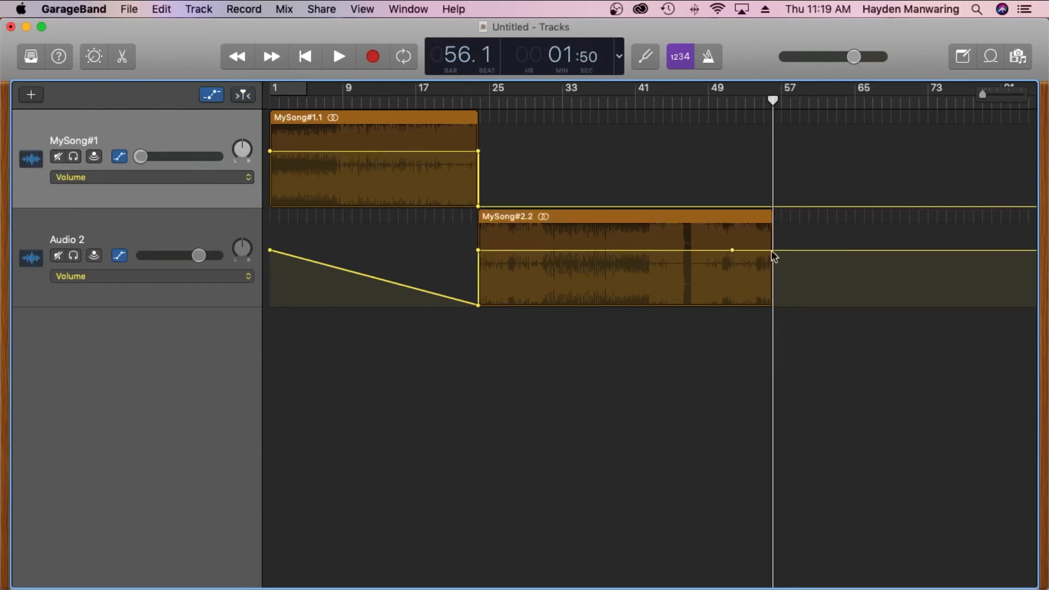
pyautogui.moveTo(771, 251); pyautogui.dragTo(793, 305)
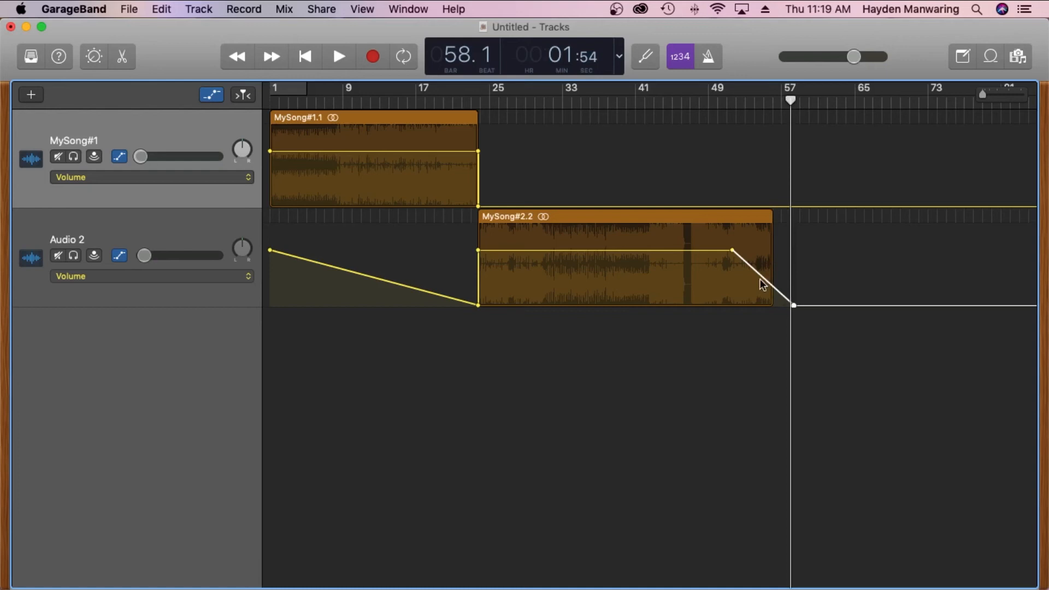
pyautogui.moveTo(793, 305); pyautogui.dragTo(770, 305)
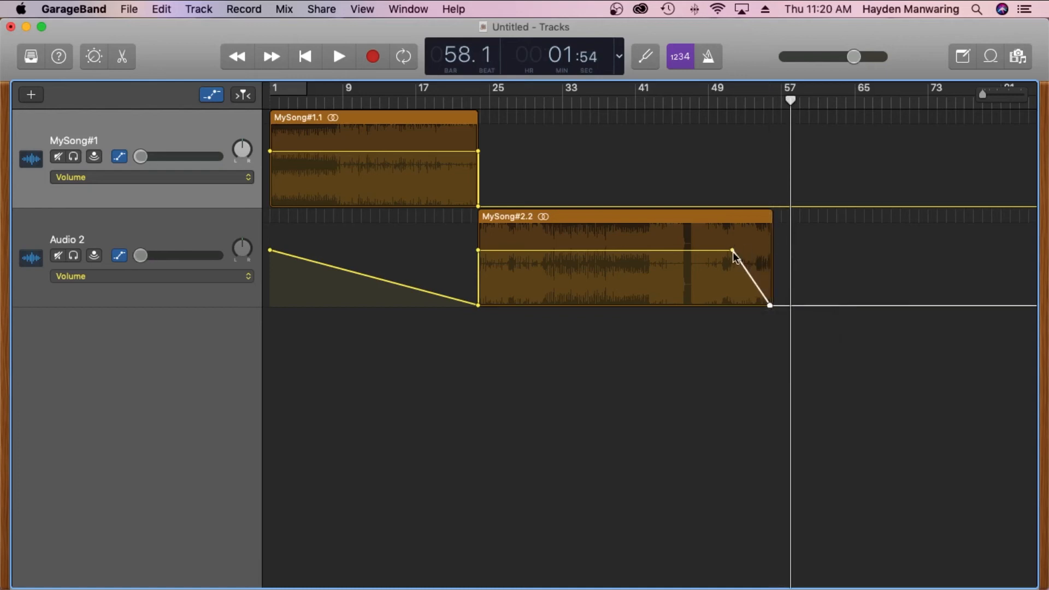
# Play the fade-out at the end of MySong#2 from about bar 50, then hide the automation
pyautogui.click(716, 99)
pyautogui.press('space')
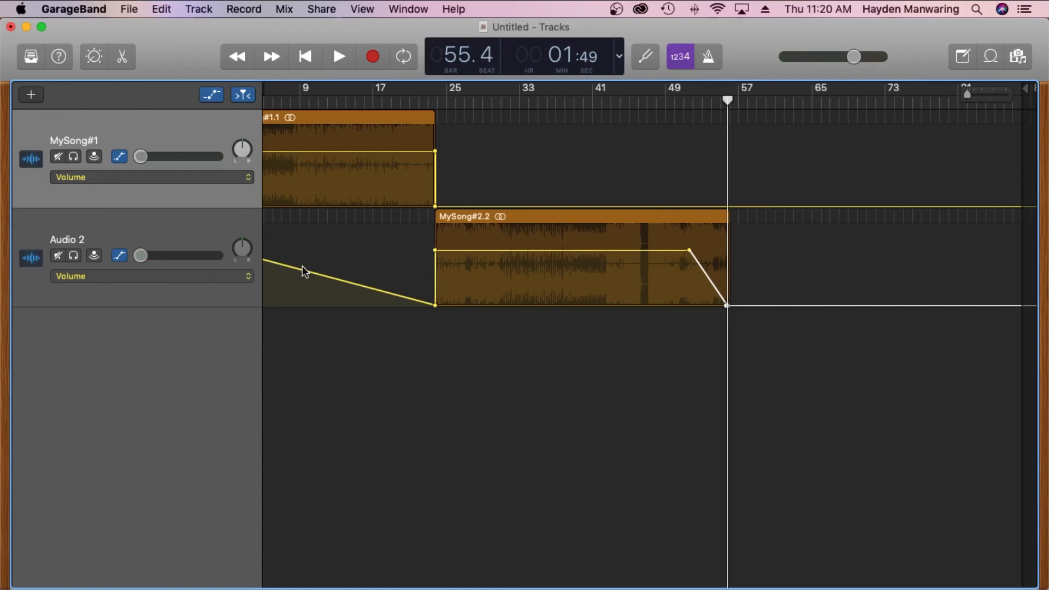
pyautogui.press('a')
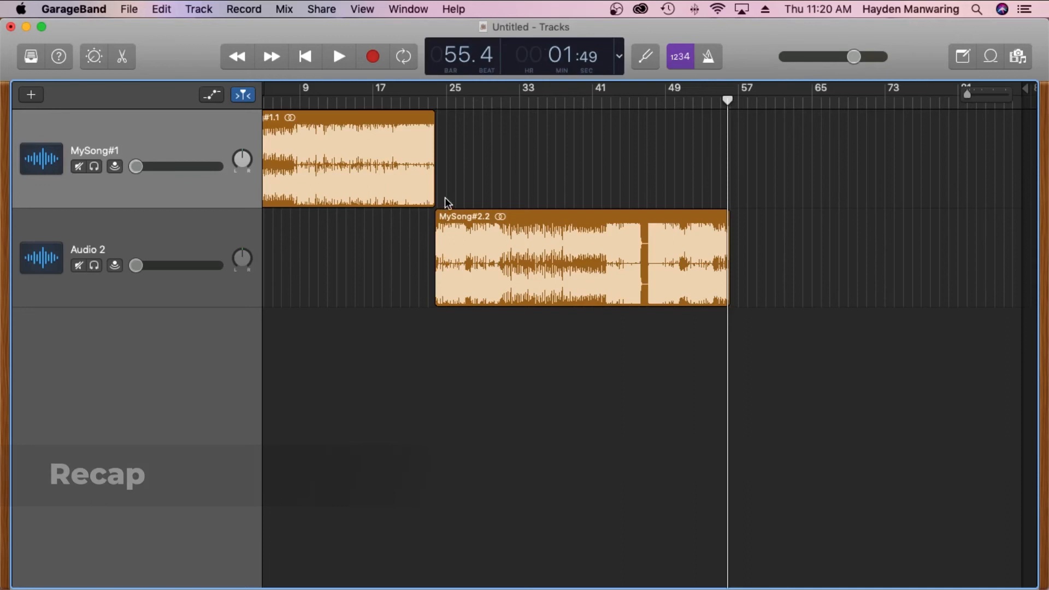
# Place the playhead at bar 42 and shorten the end of MySong#2 to about bar 54
pyautogui.click(604, 105)
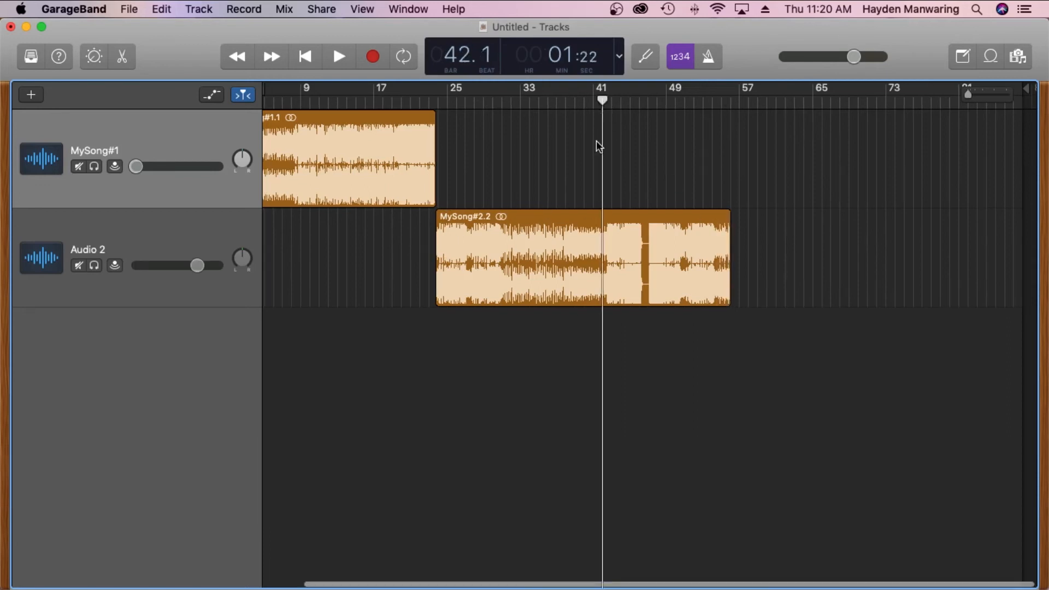
pyautogui.rightClick(599, 139)
pyautogui.click(709, 265)
pyautogui.moveTo(719, 280); pyautogui.dragTo(711, 283)
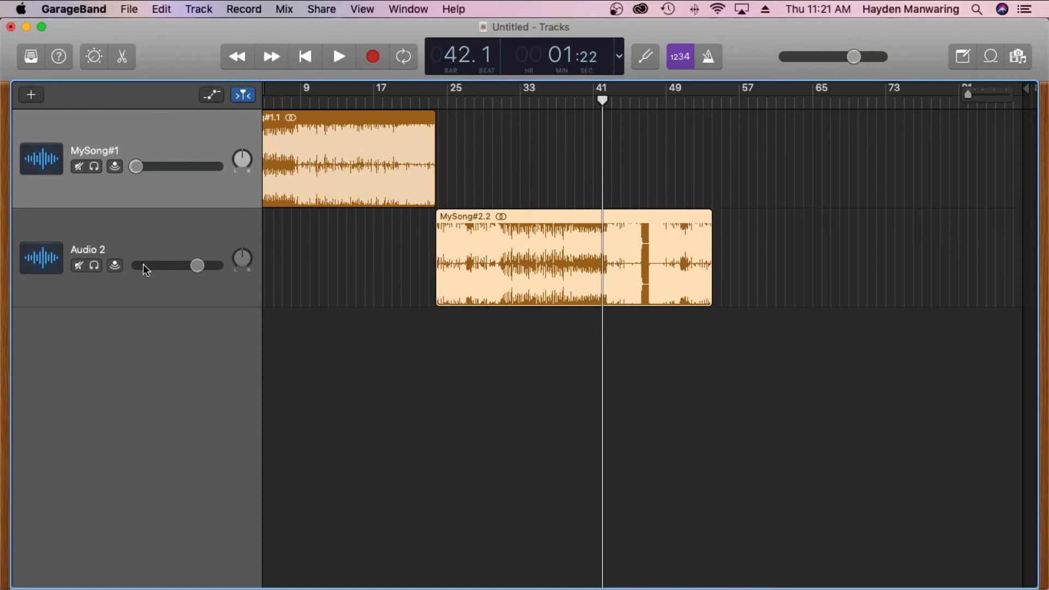
# Show the automation and move the MySong#2 region to start at about bar 33
pyautogui.press('a')
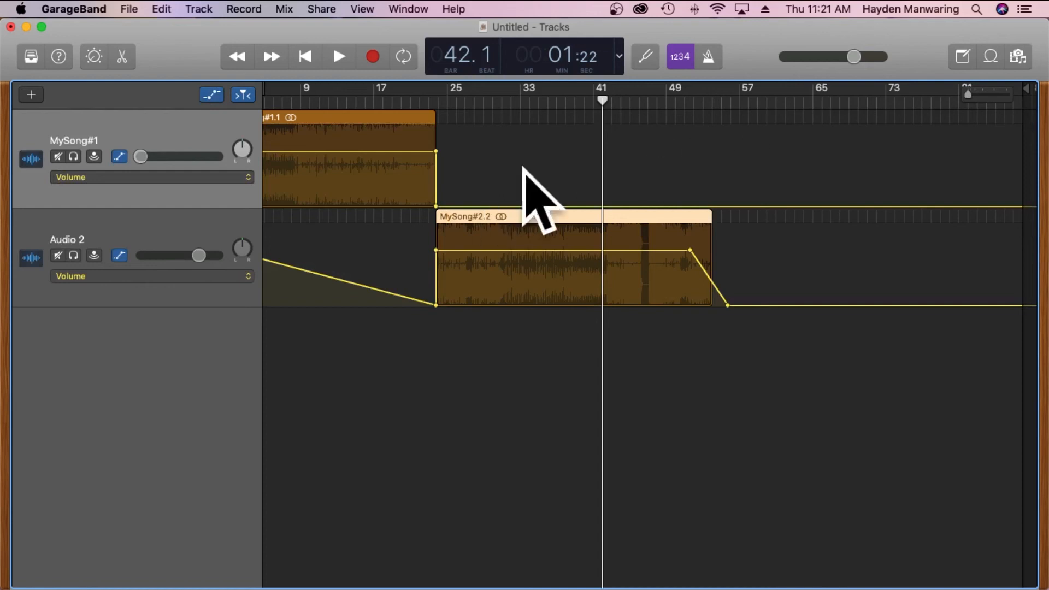
pyautogui.moveTo(538, 216); pyautogui.dragTo(626, 221)
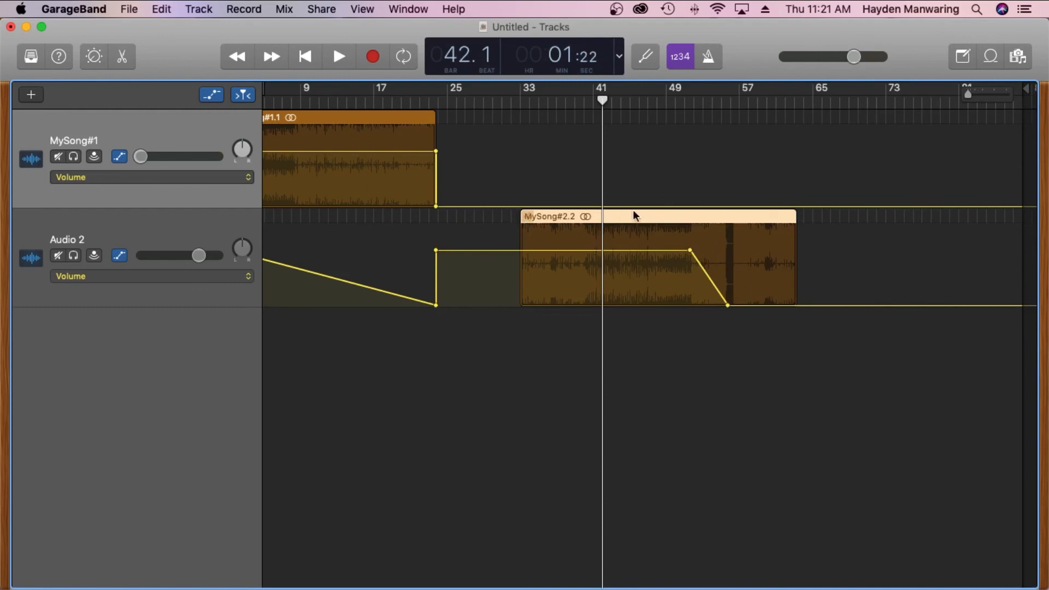
# Move the MySong#2 region to start at about bar 32 and shift its volume fade-out to about bars 58 to 62
pyautogui.moveTo(633, 218)
pyautogui.mouseDown()
pyautogui.moveTo(606, 221)
pyautogui.moveTo(624, 220)
pyautogui.mouseUp()
pyautogui.moveTo(852, 250); pyautogui.dragTo(429, 253)
pyautogui.moveTo(870, 251); pyautogui.dragTo(494, 257)
pyautogui.click(839, 250)
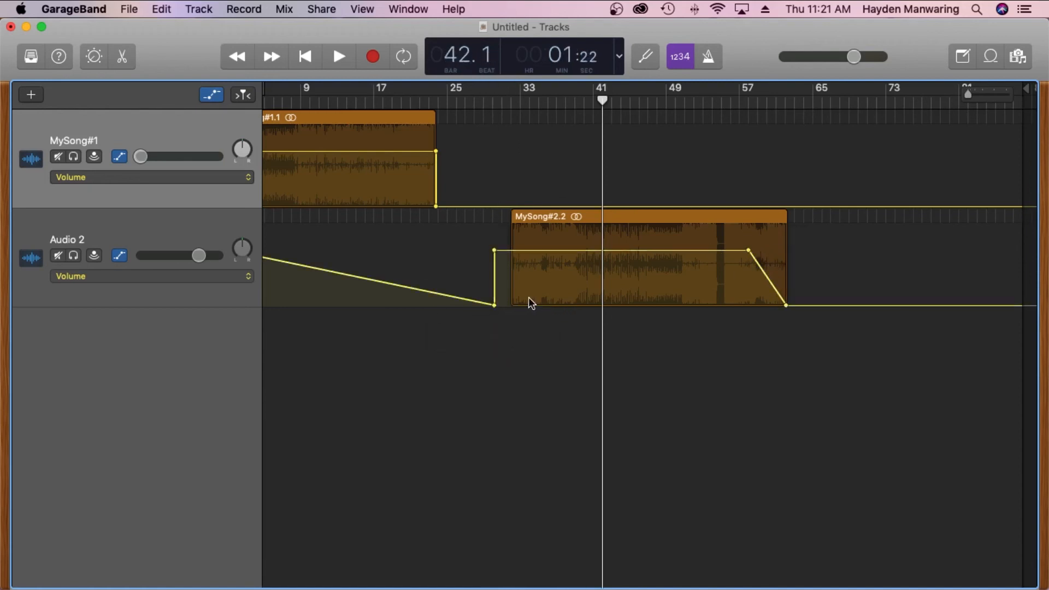
# Undo the recent moves of the MySong#2 region and its volume automation points
pyautogui.press('super+z')
pyautogui.press('super+z')
pyautogui.press('super+shift+z')
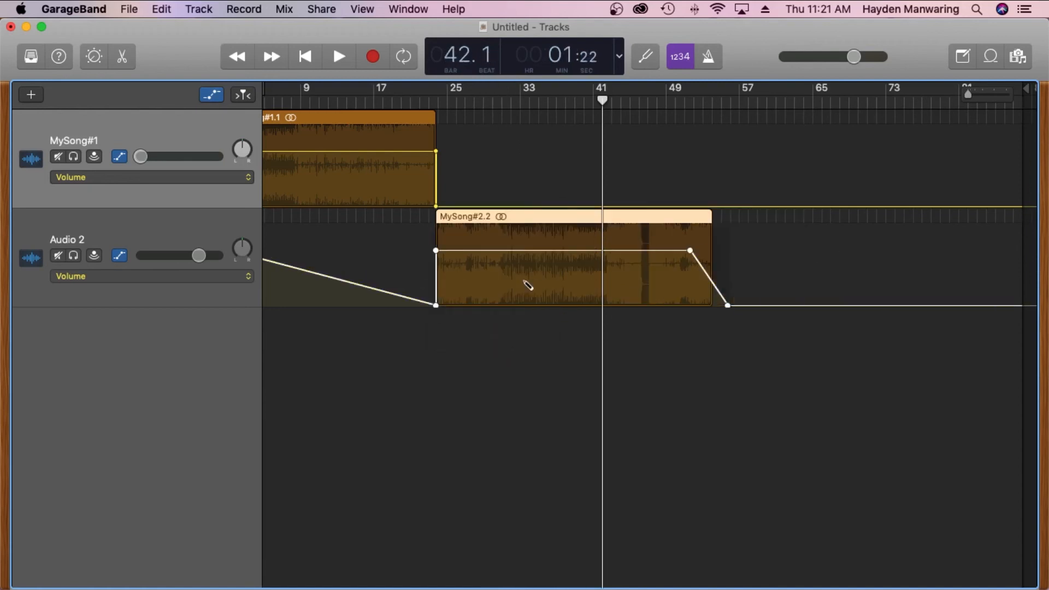
pyautogui.press('super+z')
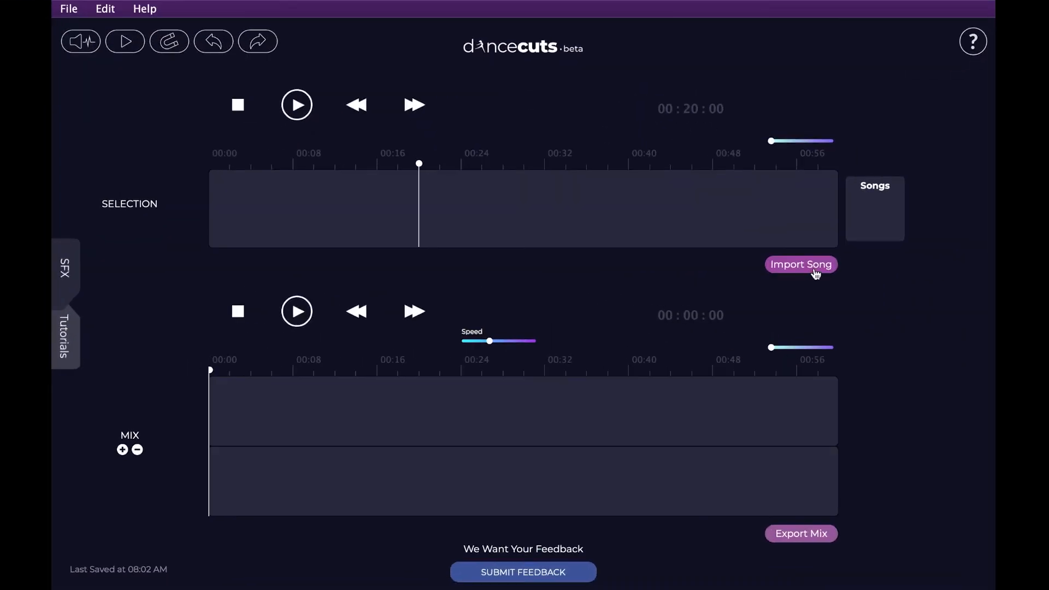
# Switch to Dancecuts and import the first song
pyautogui.click(814, 267)
pyautogui.doubleClick(428, 120)
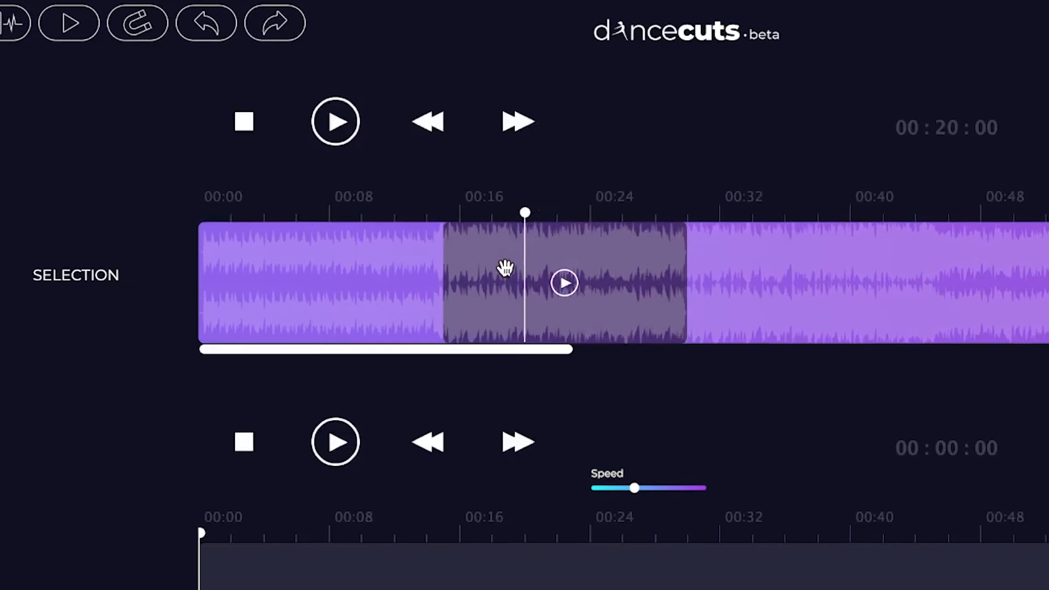
# Select the first 24 seconds of Song #1, preview the selection and place it at the start of the upper mix track
pyautogui.moveTo(505, 268); pyautogui.dragTo(267, 270)
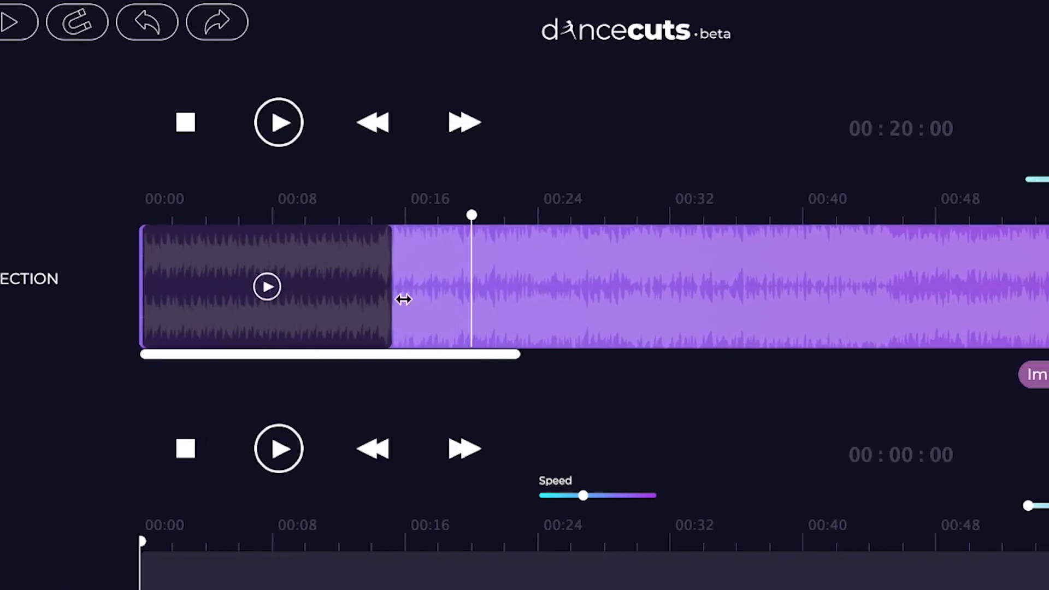
pyautogui.moveTo(405, 297); pyautogui.dragTo(551, 303)
pyautogui.click(306, 289)
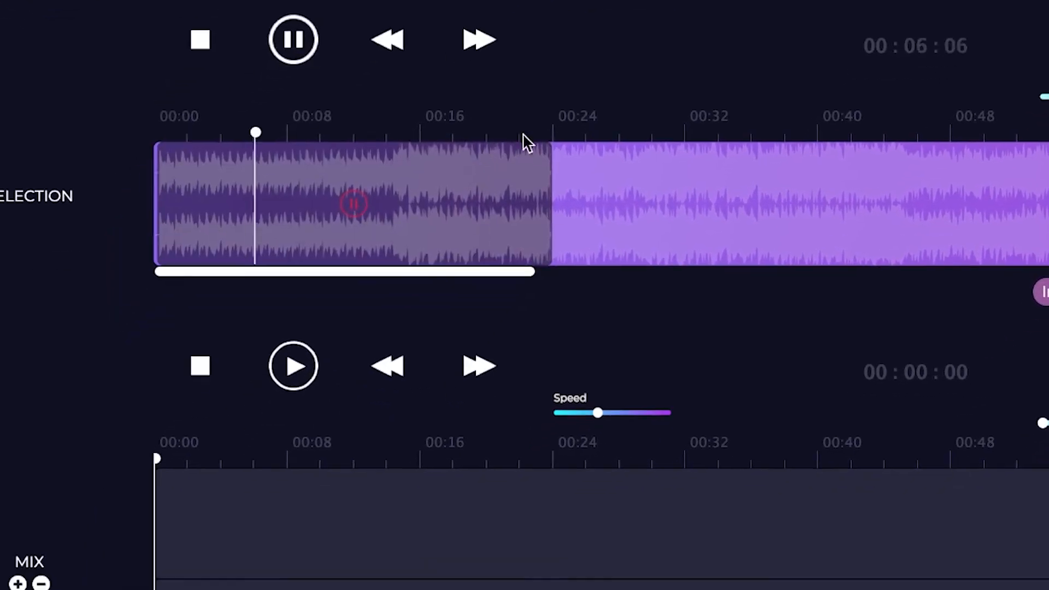
pyautogui.moveTo(412, 280); pyautogui.dragTo(469, 381)
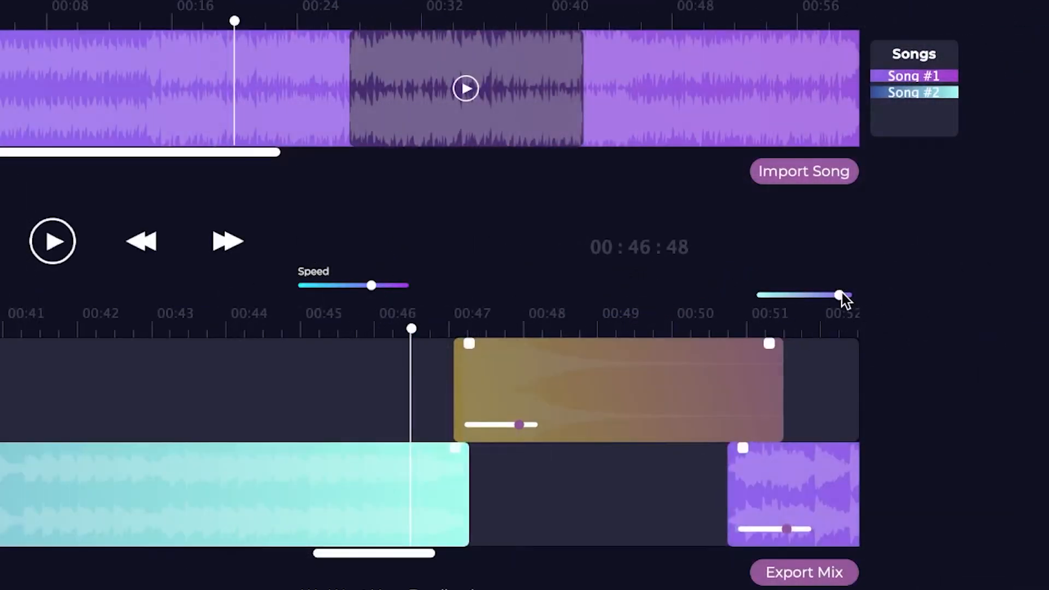
# Fade out the last purple clip on the lower mix track from about 01:01 to its end
pyautogui.moveTo(842, 294); pyautogui.dragTo(779, 306)
pyautogui.click(681, 331)
pyautogui.moveTo(683, 447); pyautogui.dragTo(621, 452)
pyautogui.moveTo(516, 318); pyautogui.dragTo(514, 318)
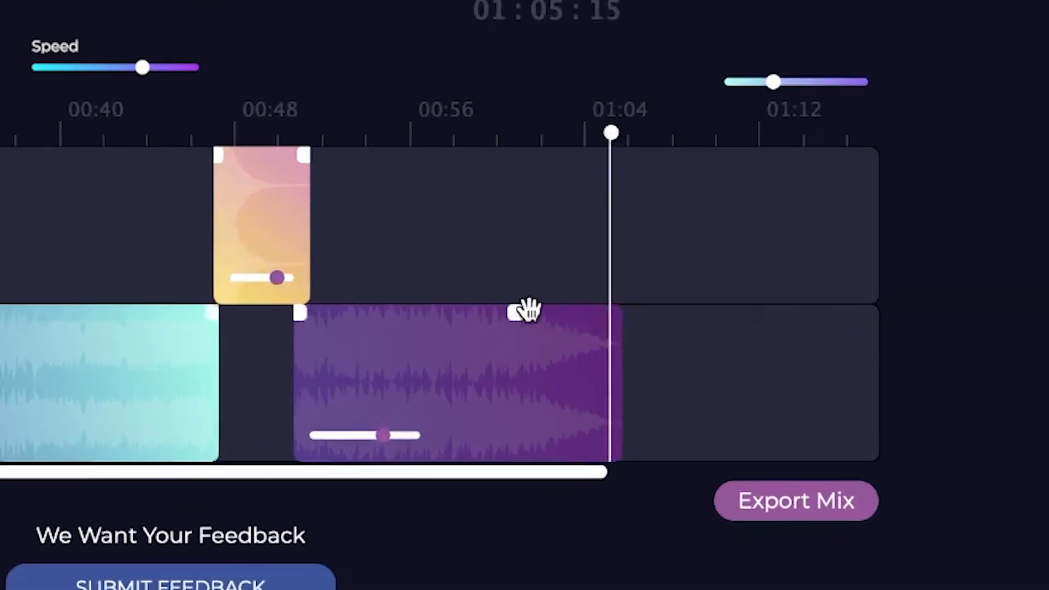
pyautogui.click(549, 217)
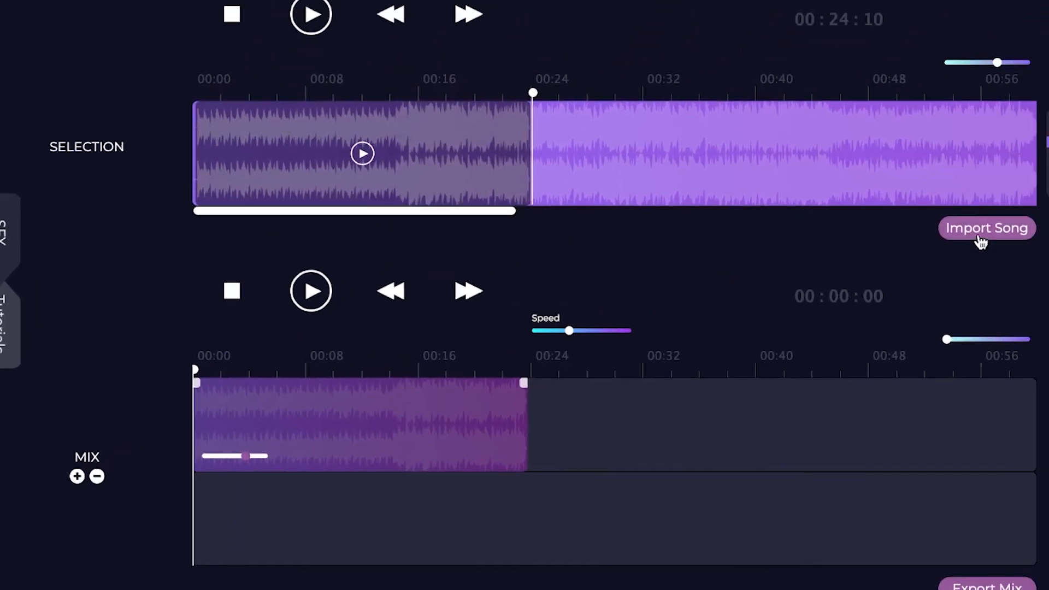
# Import Song #2 and place a section of about 24 seconds on the lower mix track, starting where the first clip ends
pyautogui.click(980, 239)
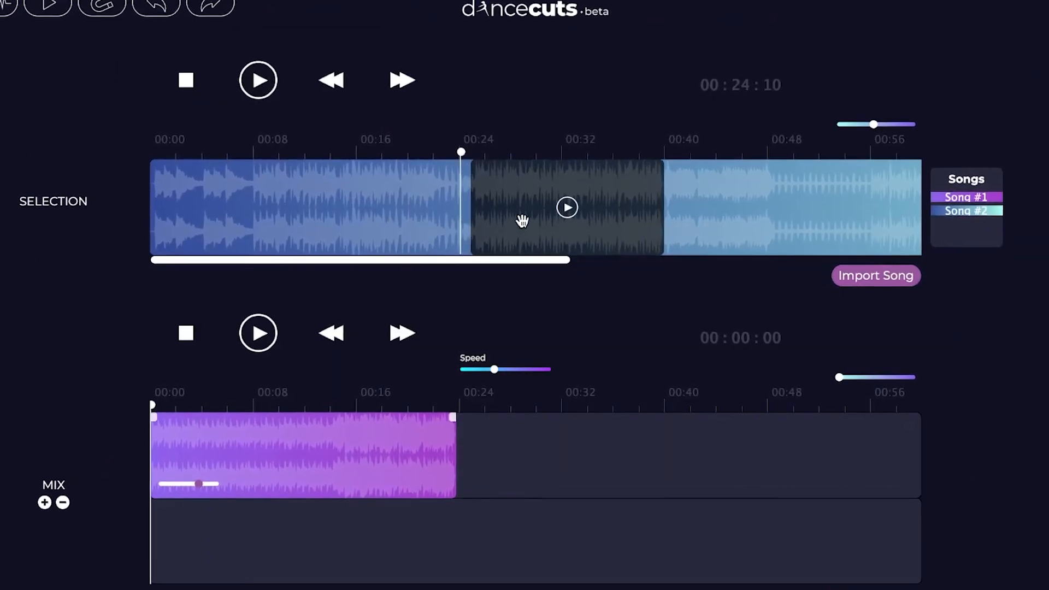
pyautogui.moveTo(709, 221); pyautogui.dragTo(695, 437)
pyautogui.moveTo(593, 451); pyautogui.dragTo(590, 525)
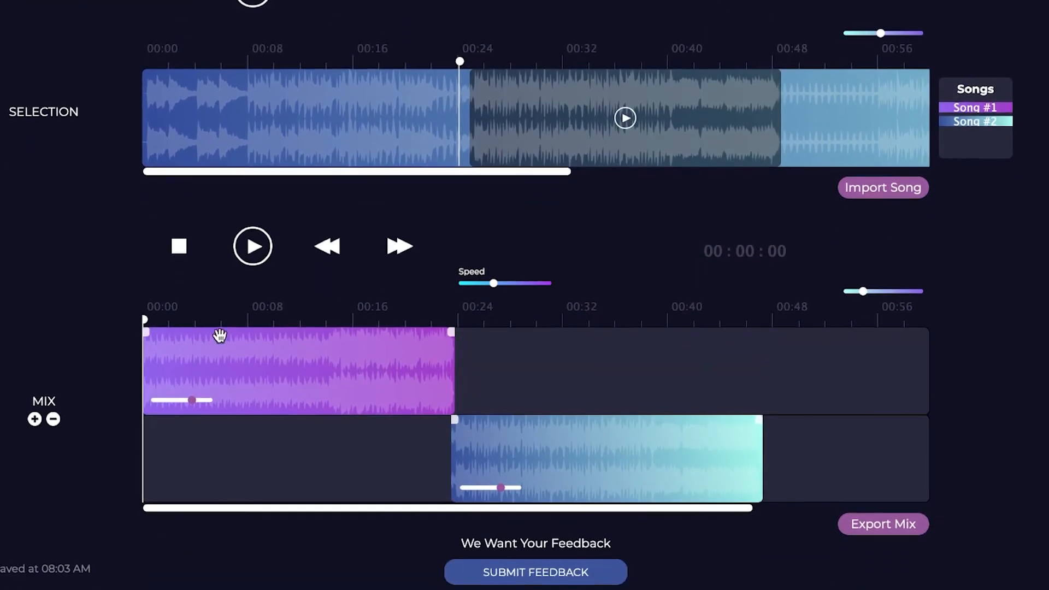
# Add a sound effect to the upper mix track at about 00:47, near the end of the Song #2 clip, and close the effects library
pyautogui.click(17, 227)
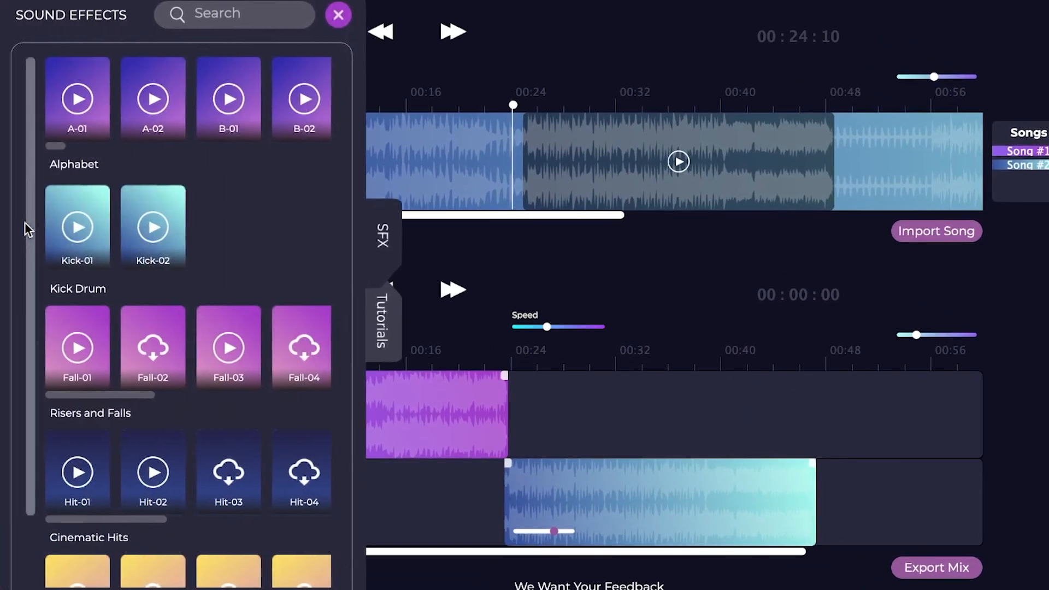
pyautogui.moveTo(418, 478); pyautogui.dragTo(836, 422)
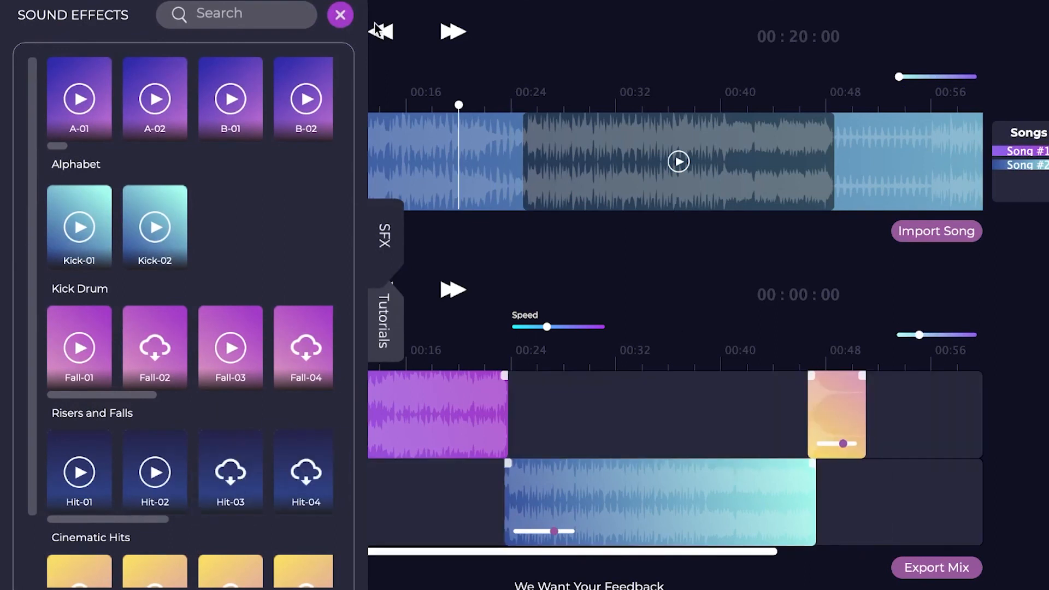
pyautogui.click(383, 236)
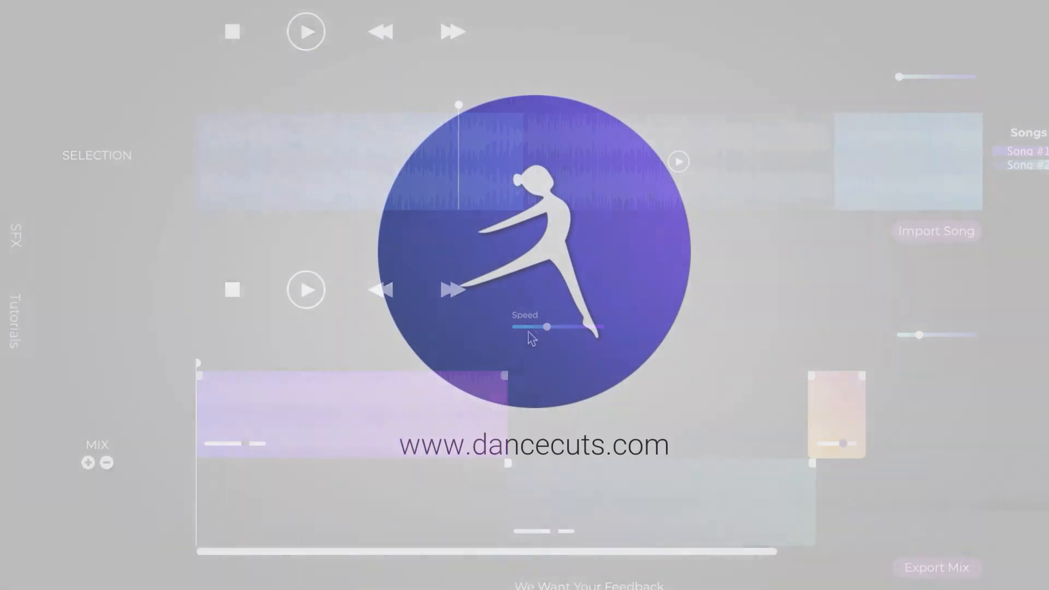